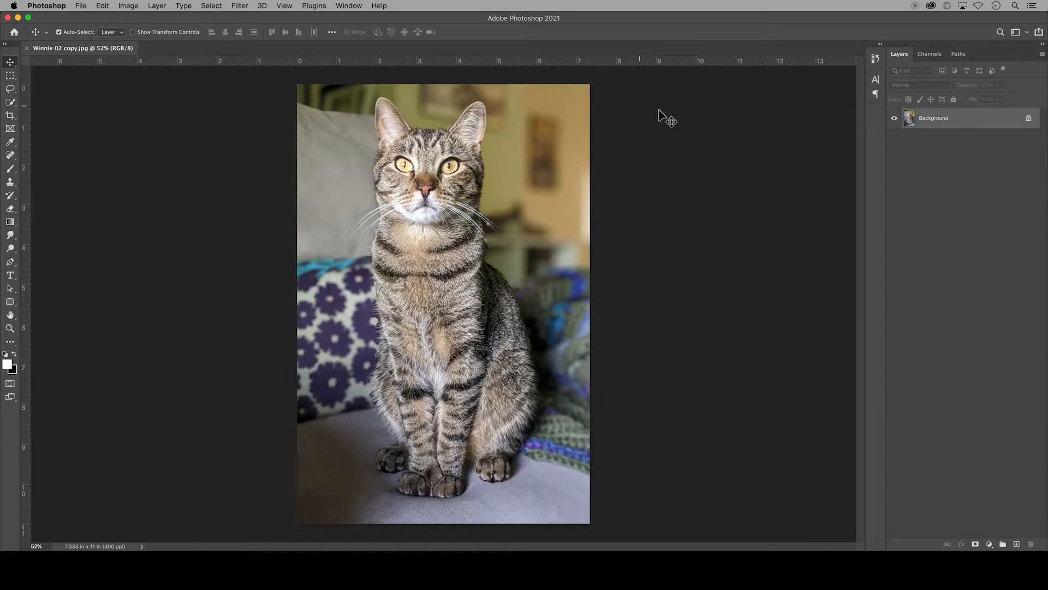
Step: Duplicate the Background layer as Background copy and hide the original Background layer
right_click(954, 122)
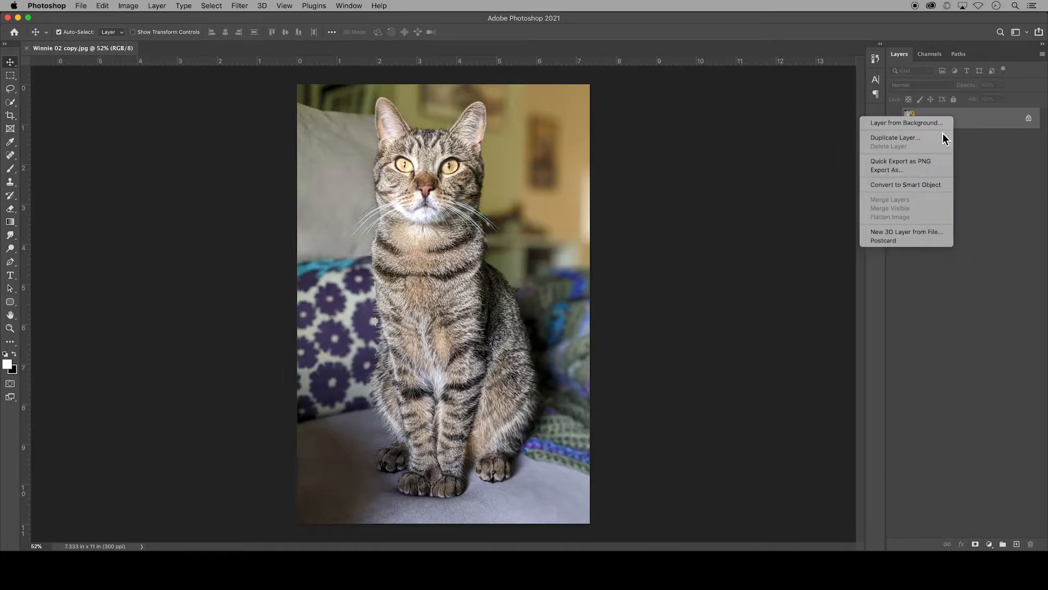
left_click(942, 138)
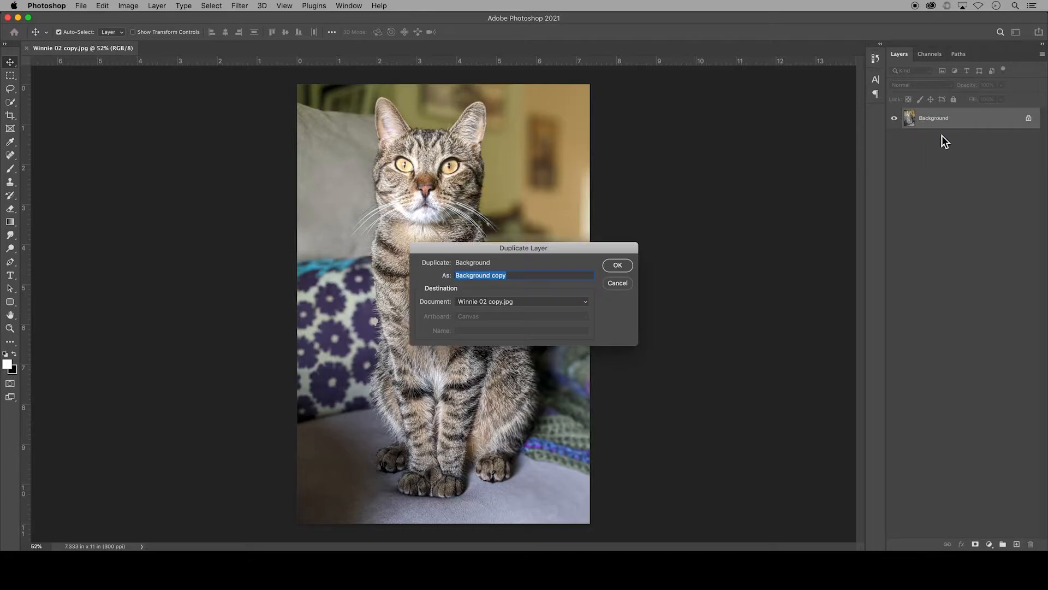
left_click(628, 267)
left_click(895, 139)
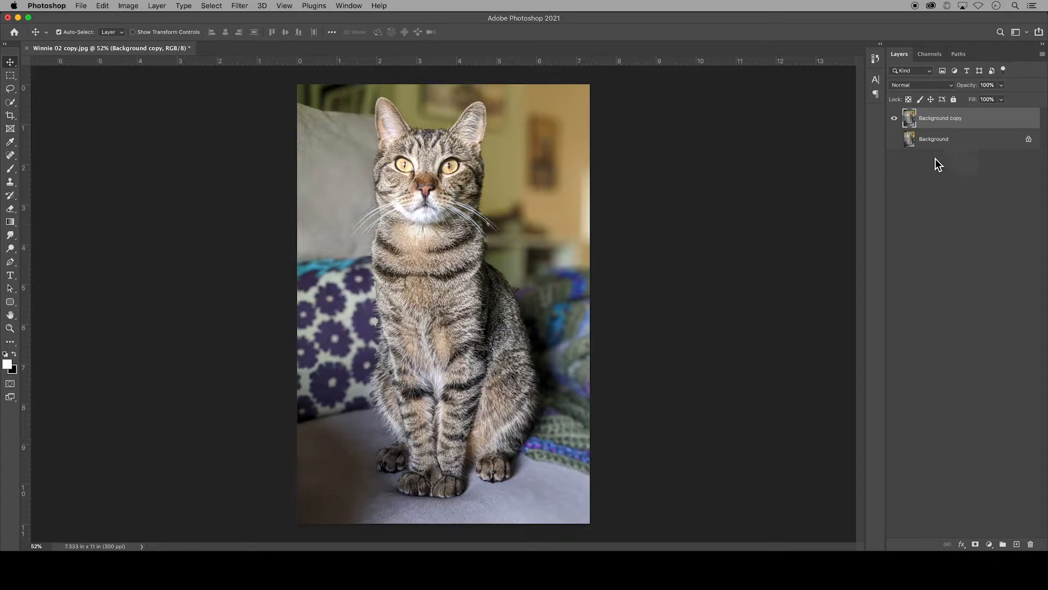
left_click(10, 116)
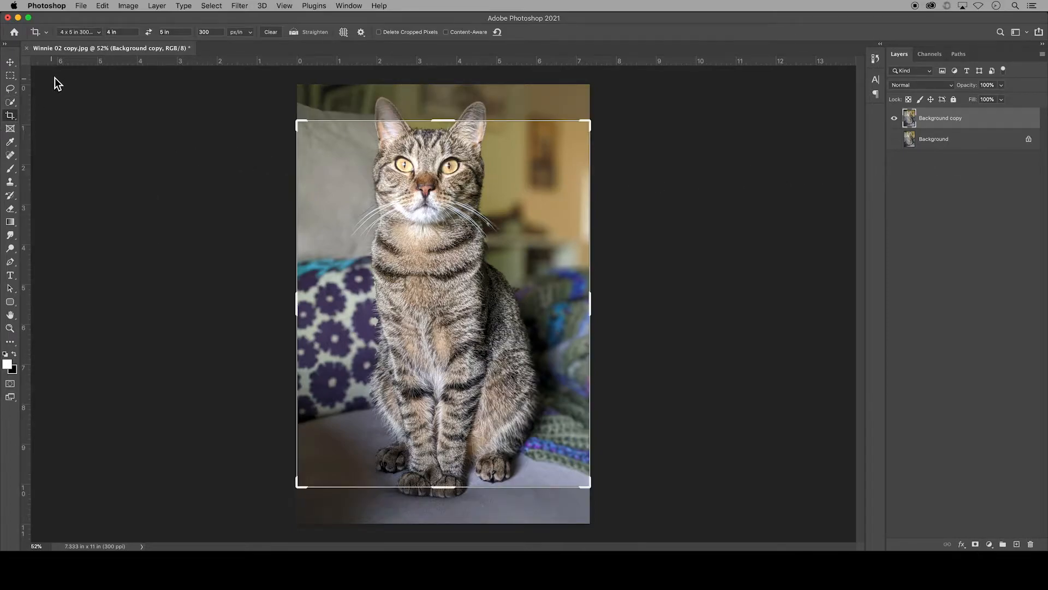
left_click(102, 33)
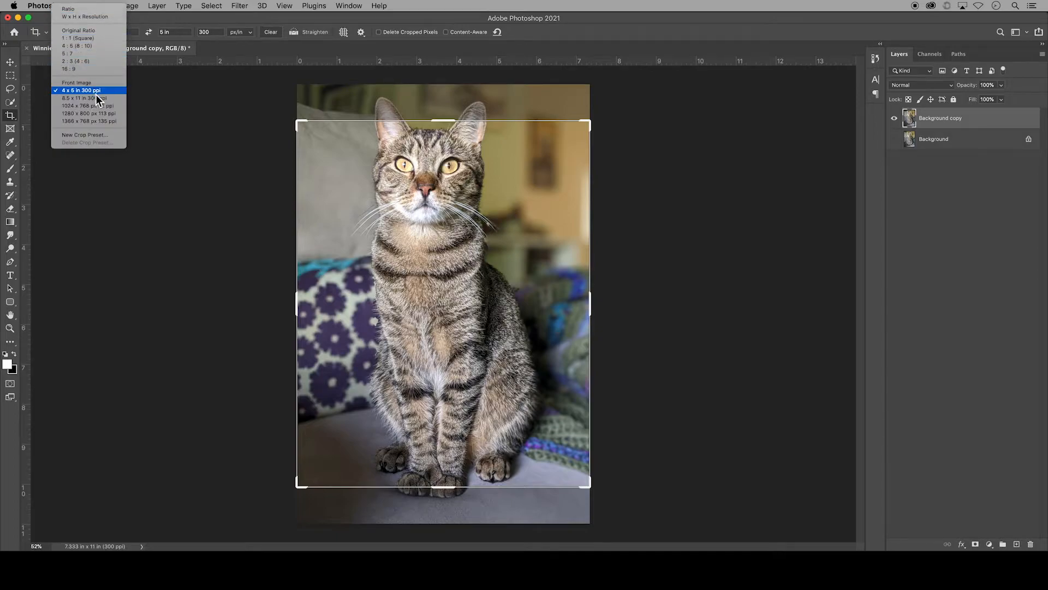
left_click(123, 93)
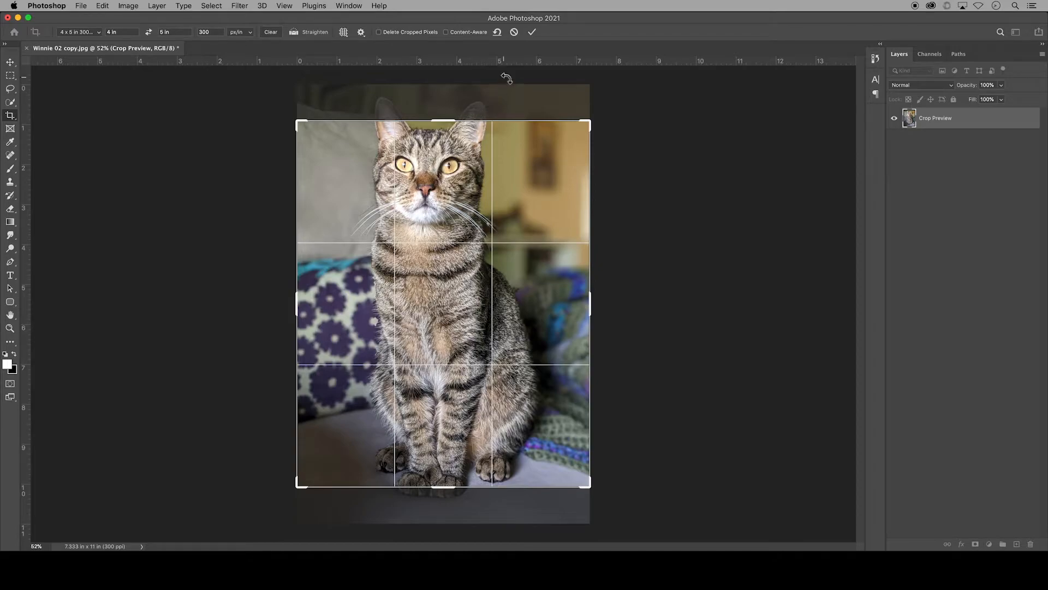
left_click(514, 31)
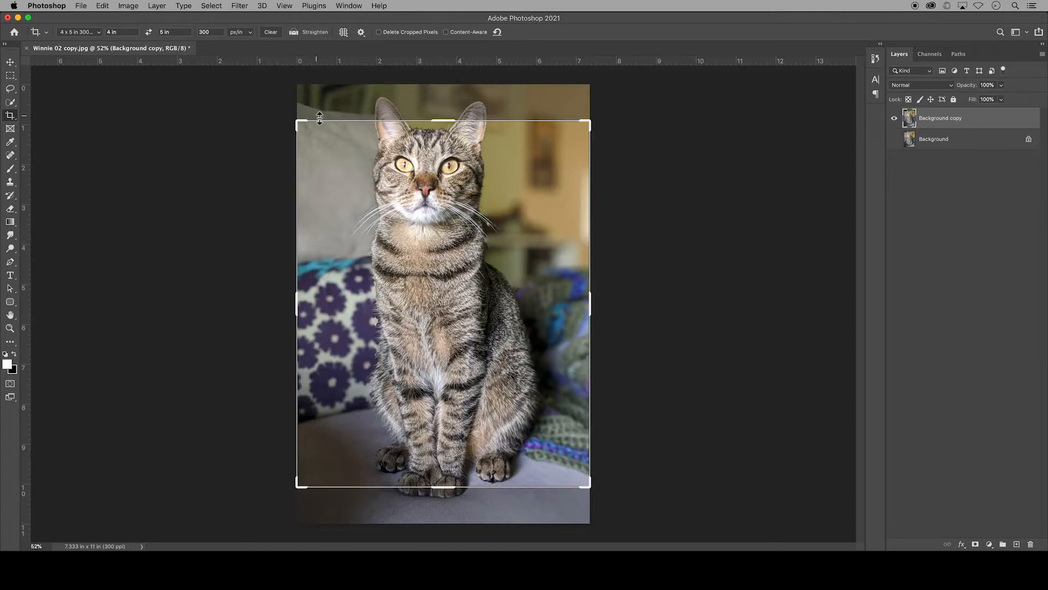
left_click(10, 62)
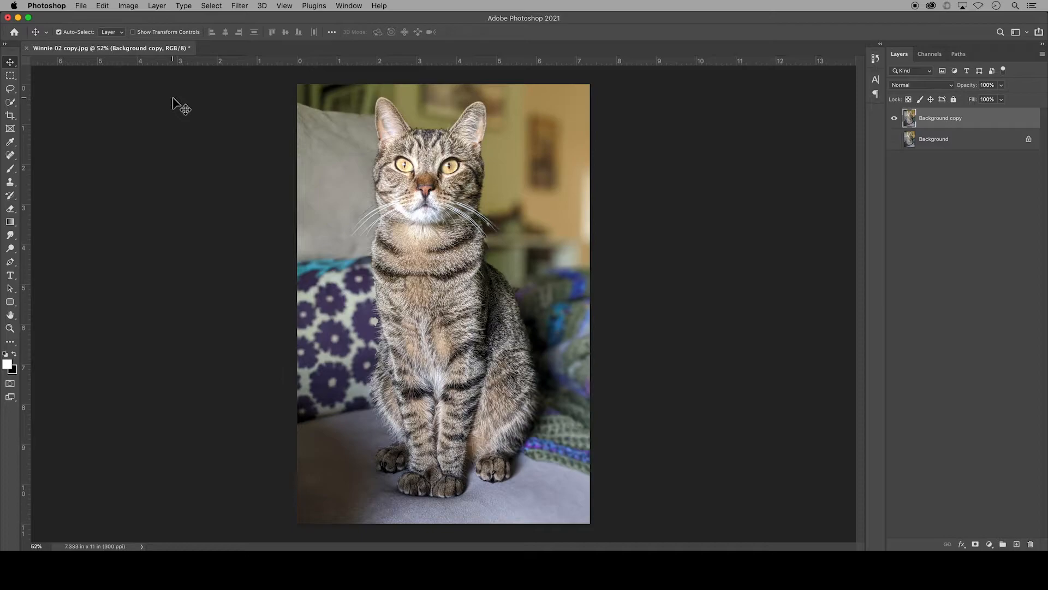
Step: Select the whole cat with the Quick Selection tool and set the tool to subtract from the selection
left_click(12, 102)
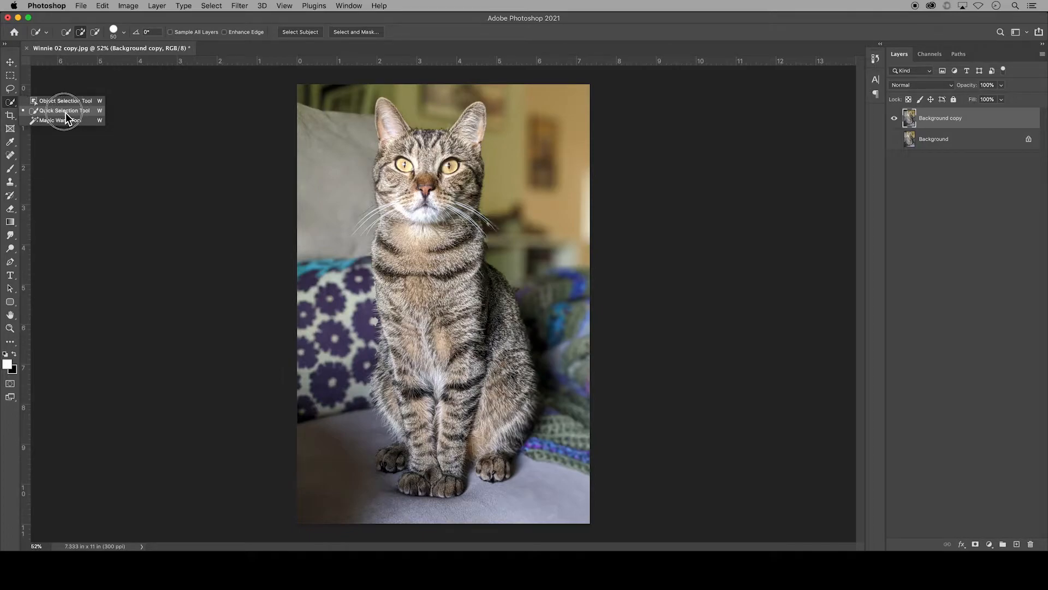
left_click(87, 112)
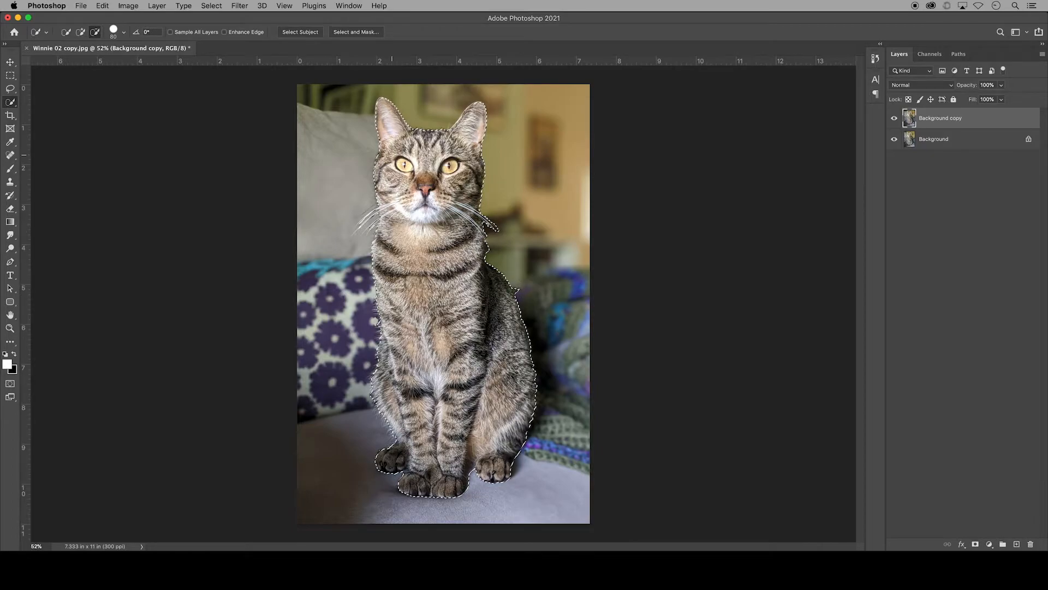
left_click(82, 33)
left_click(97, 32)
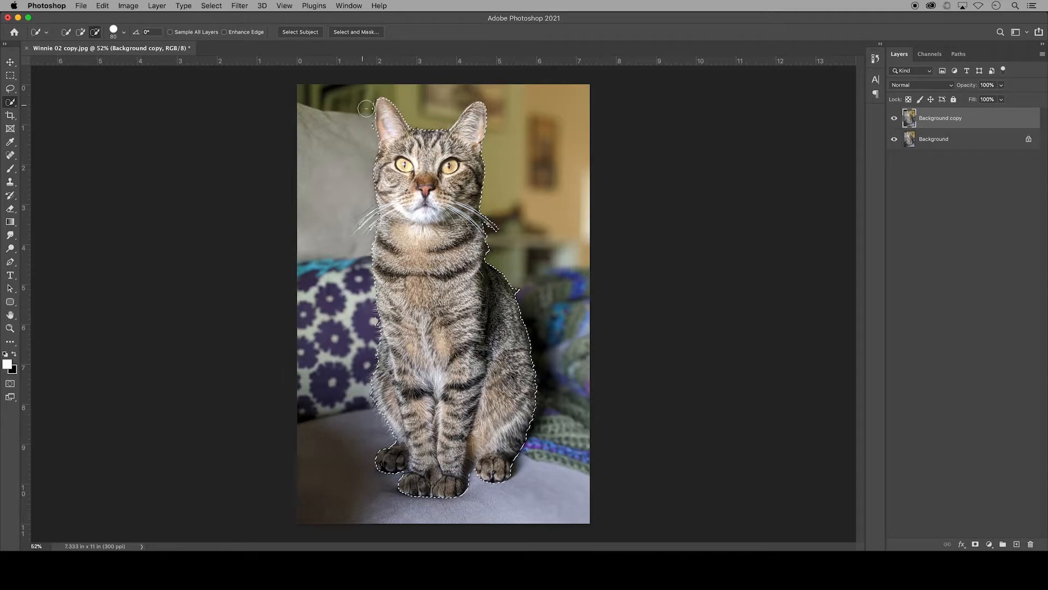
Step: Set the Quick Selection brush size to 60 px and subtract the stray patch beside the cat's back from the selection
left_click(124, 32)
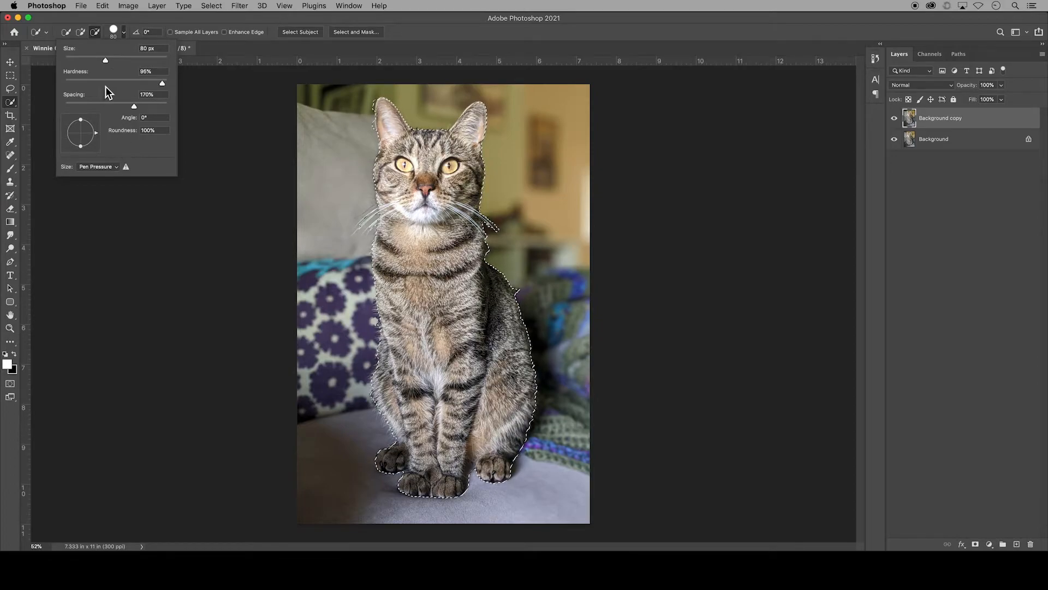
left_click_drag(107, 61, 77, 60)
key("Return")
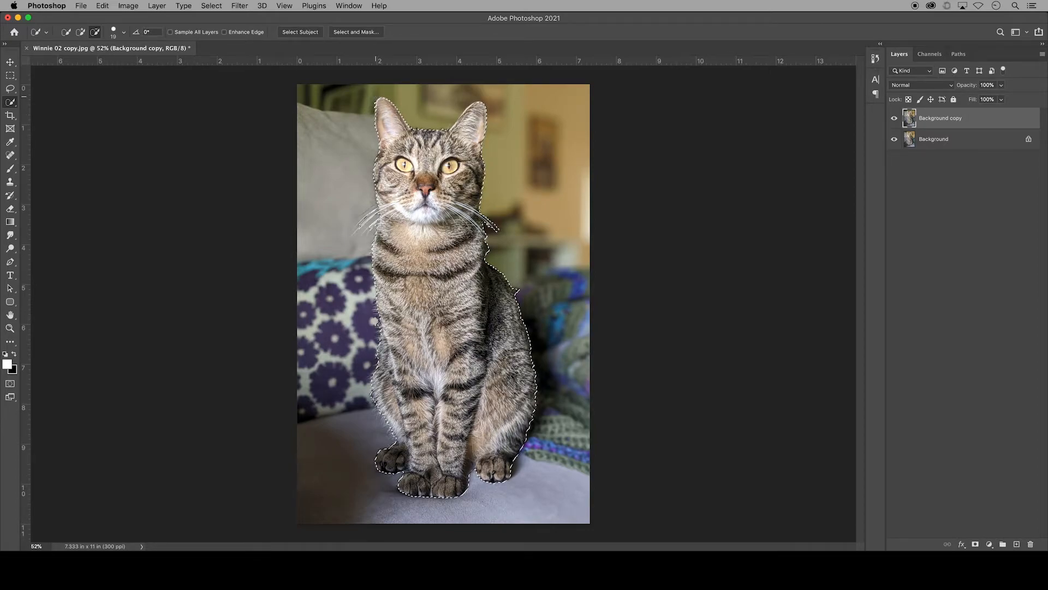
key("bracketright")
key("bracketright")
key("bracketright")
key("bracketright")
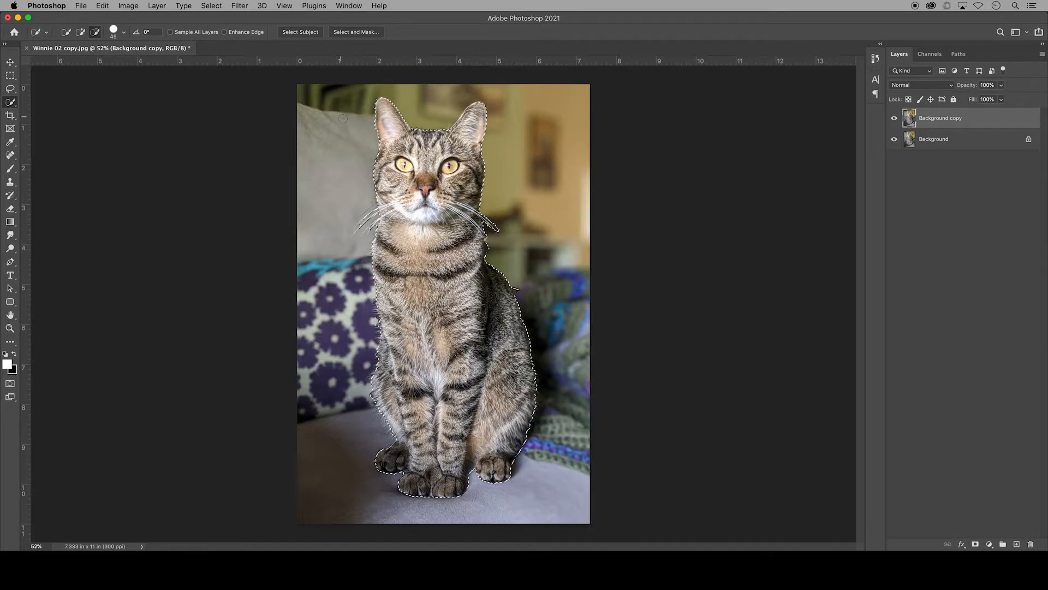
key("bracketright")
key("bracketright")
key("bracketright")
key("bracketright")
key("bracketright")
key("bracketright")
key("bracketright")
key("bracketright")
key("bracketright")
key("bracketleft")
key("bracketleft")
key("bracketleft")
key("bracketleft")
key("bracketleft")
key("bracketleft")
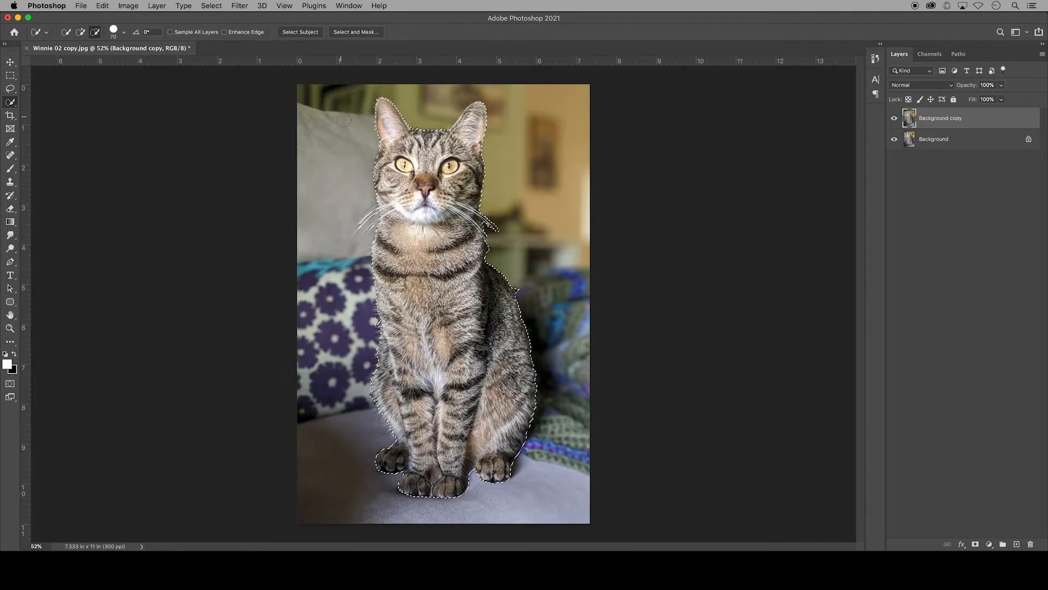
key("bracketleft")
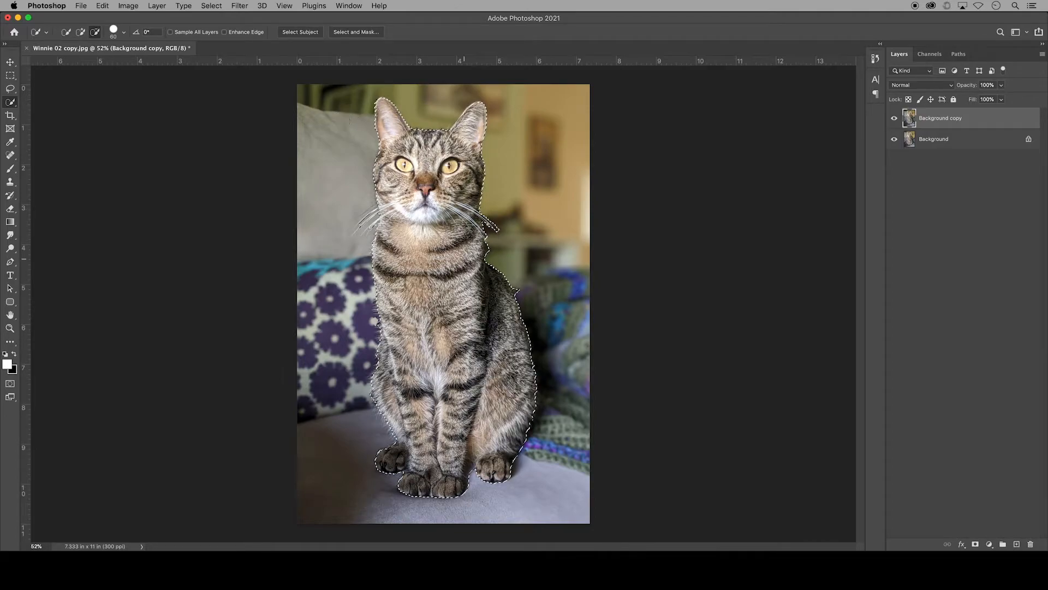
left_click(524, 295, "alt")
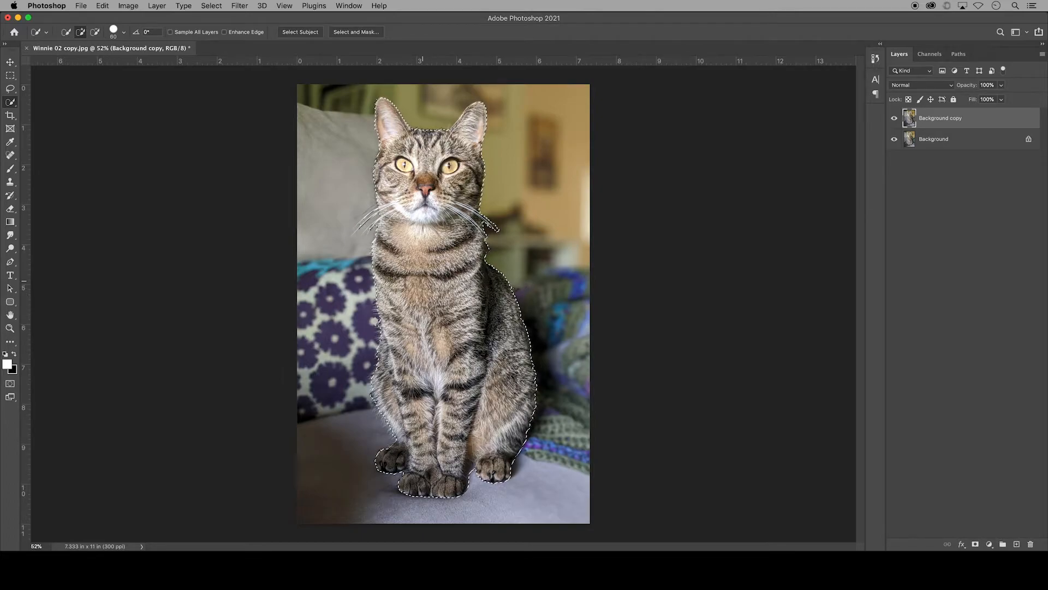
Step: Feather the cat selection with a radius of 10 pixels
right_click(427, 286)
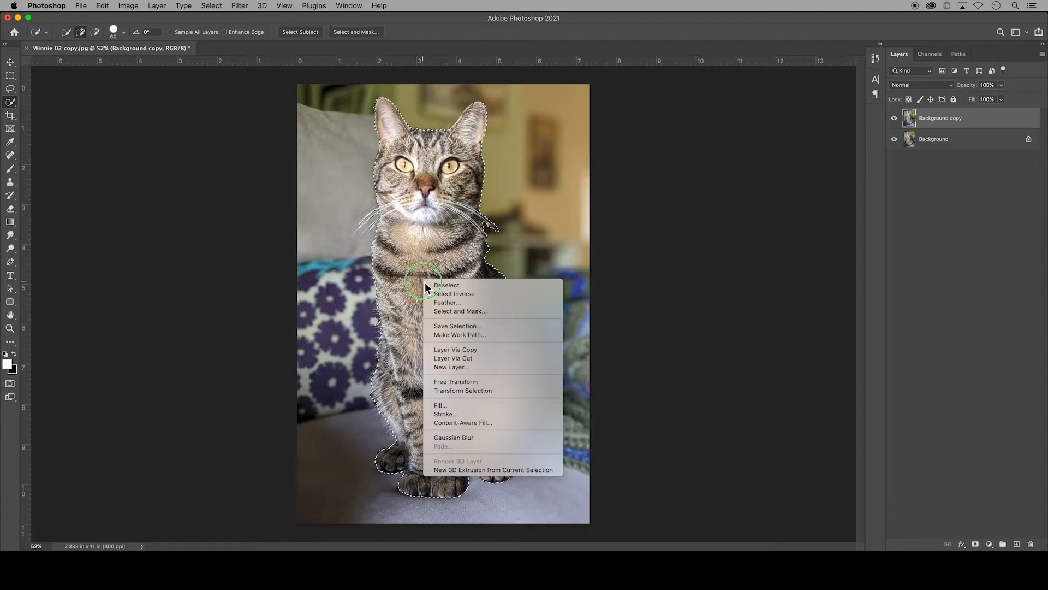
left_click(452, 309)
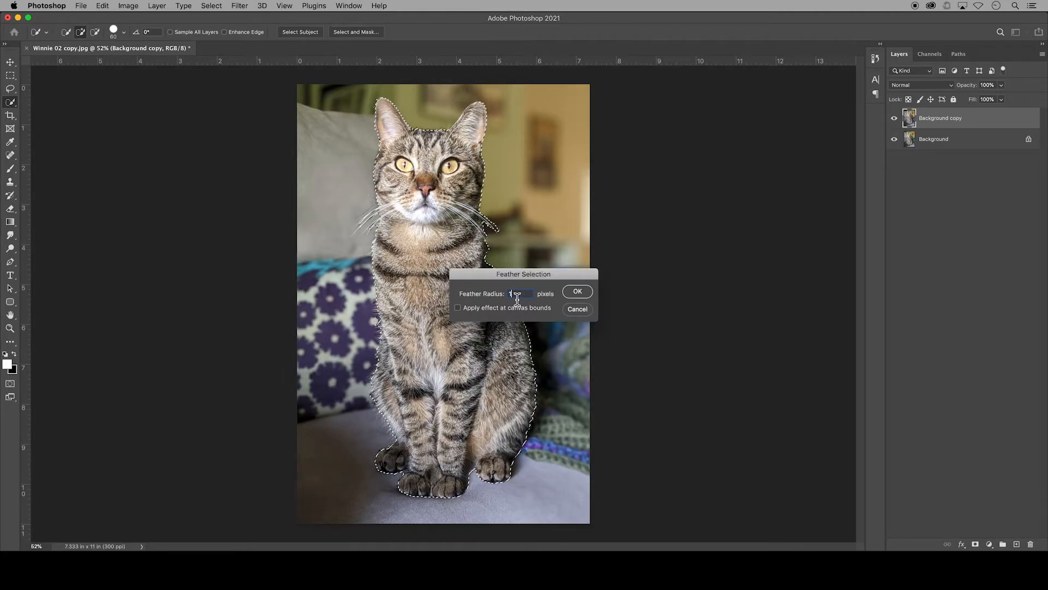
type("10")
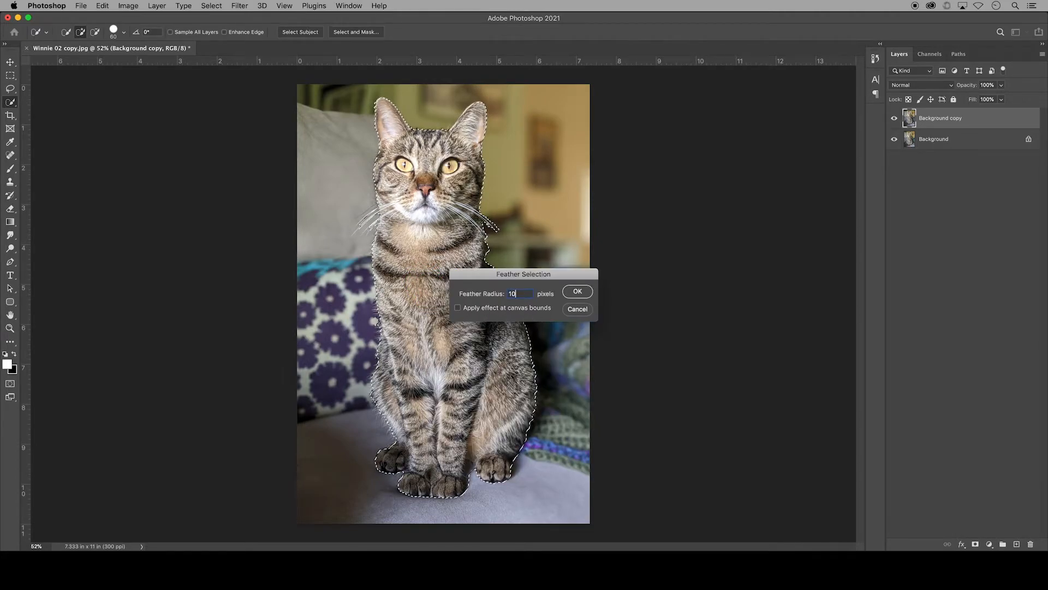
left_click(575, 293)
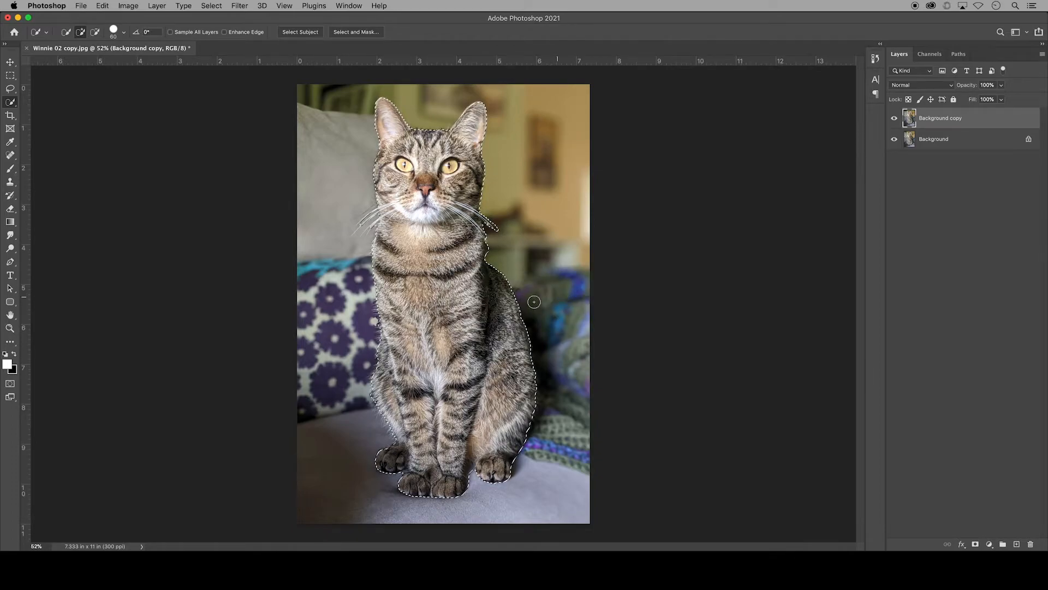
Step: Extend the selection around the cat's rear haunch and invert it so the background is selected
left_click(524, 417)
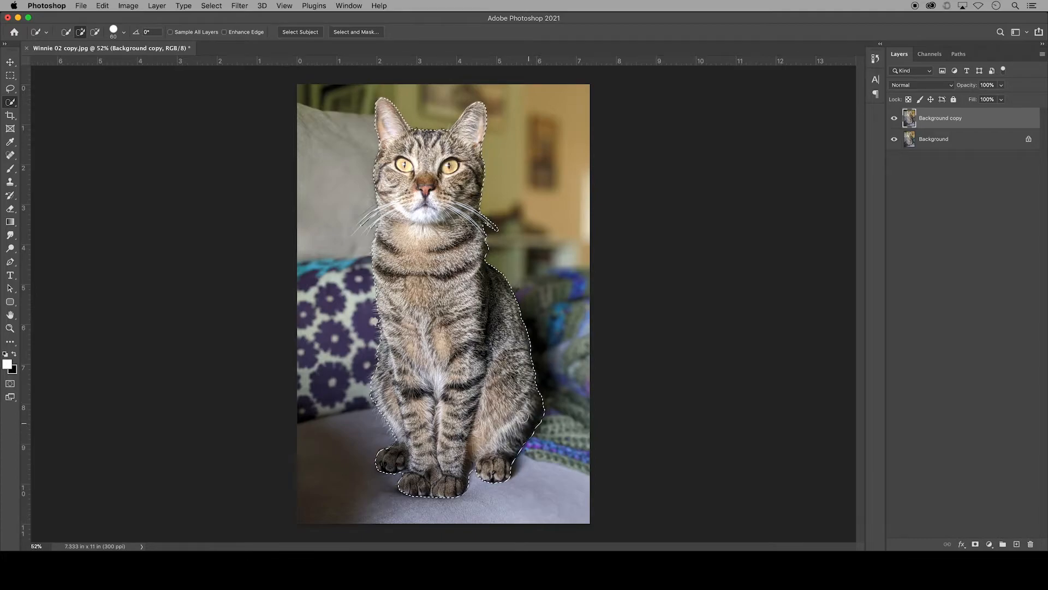
right_click(443, 296)
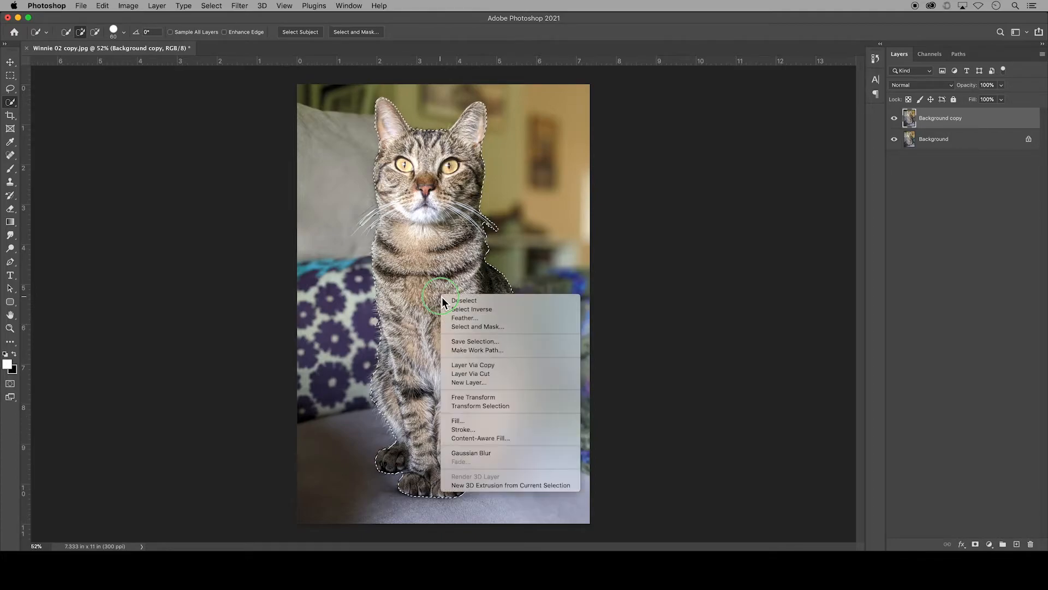
left_click(497, 311)
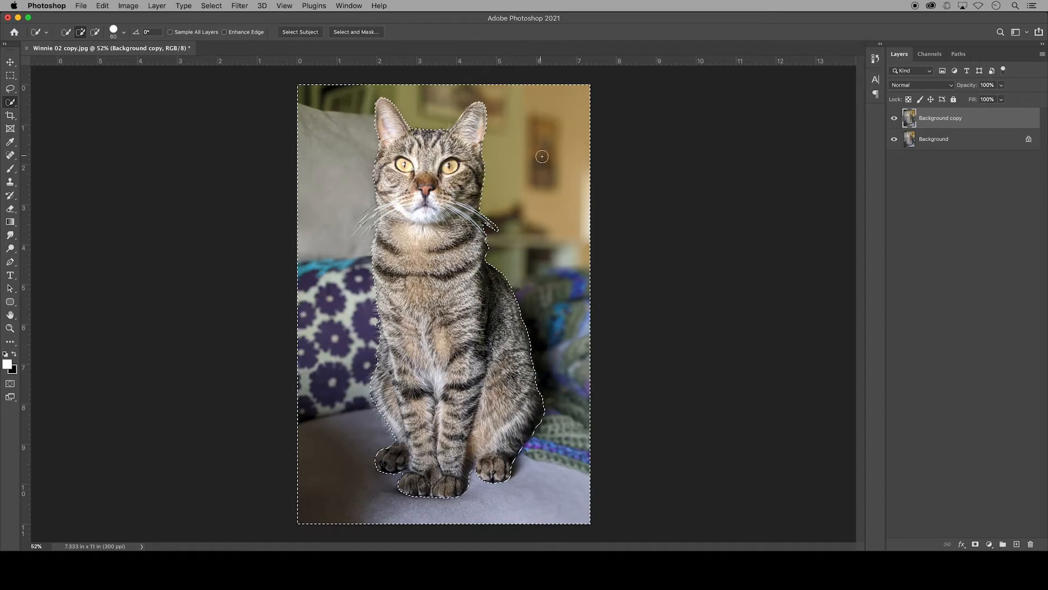
Step: Apply a Gaussian Blur with a radius of 7 pixels to the selected background on the Background copy layer
left_click(244, 6)
mouse_move(304, 144)
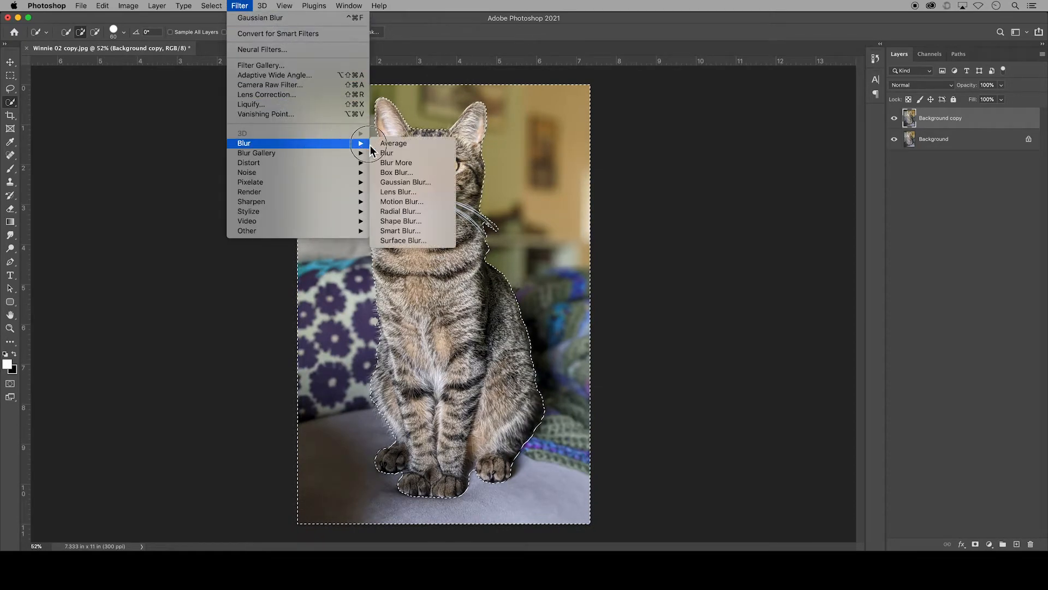
left_click(444, 188)
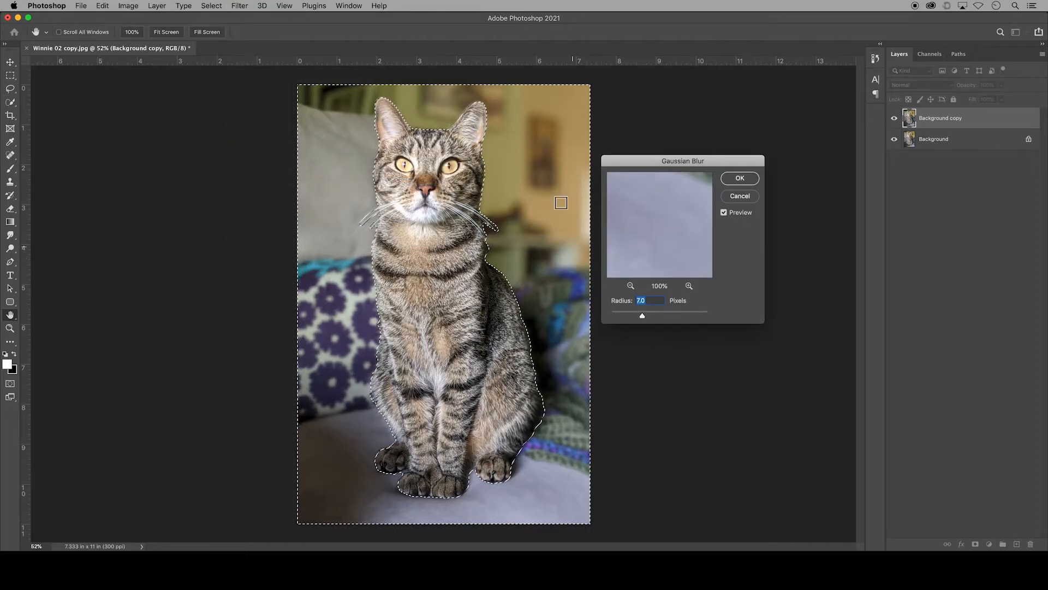
left_click(642, 316)
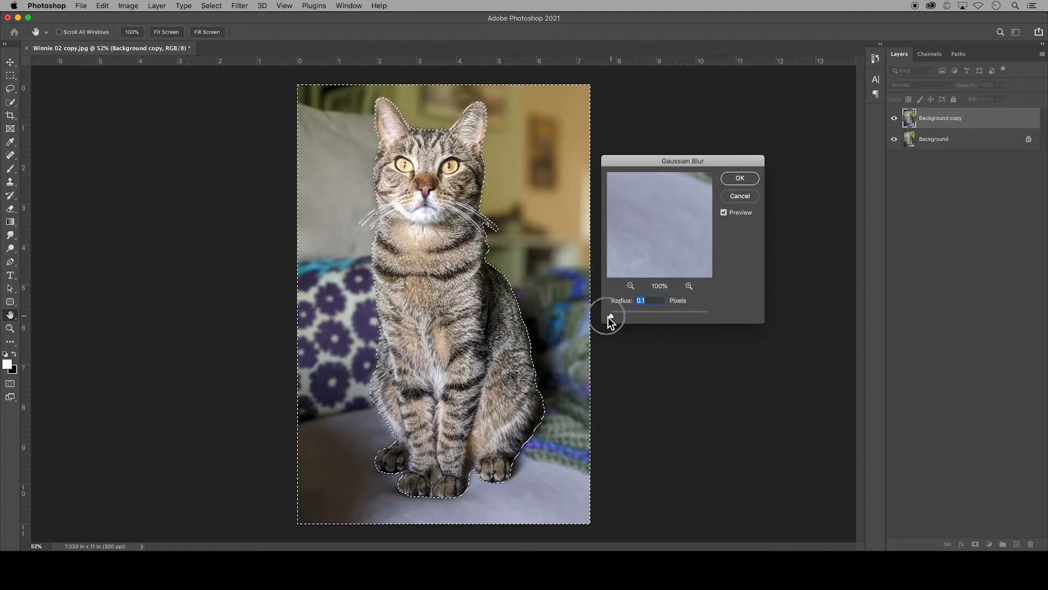
left_click_drag(608, 317, 676, 322)
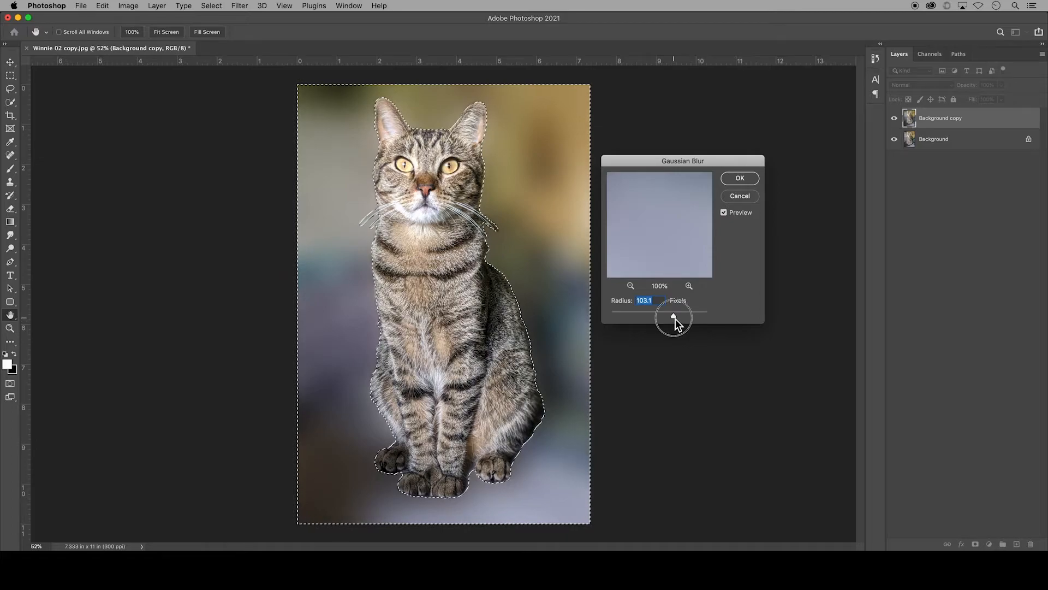
type("7")
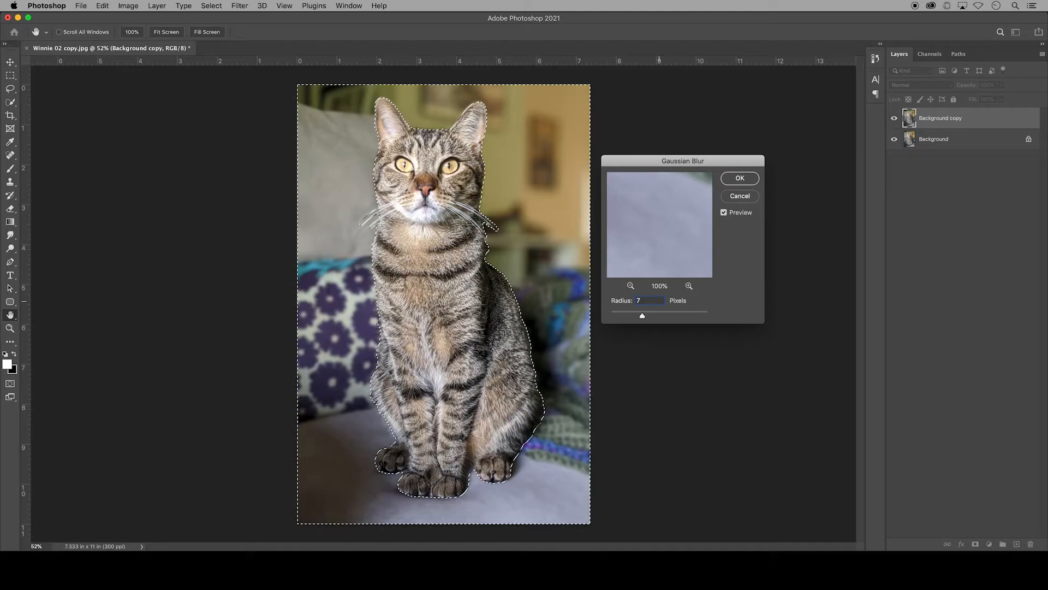
key("Return")
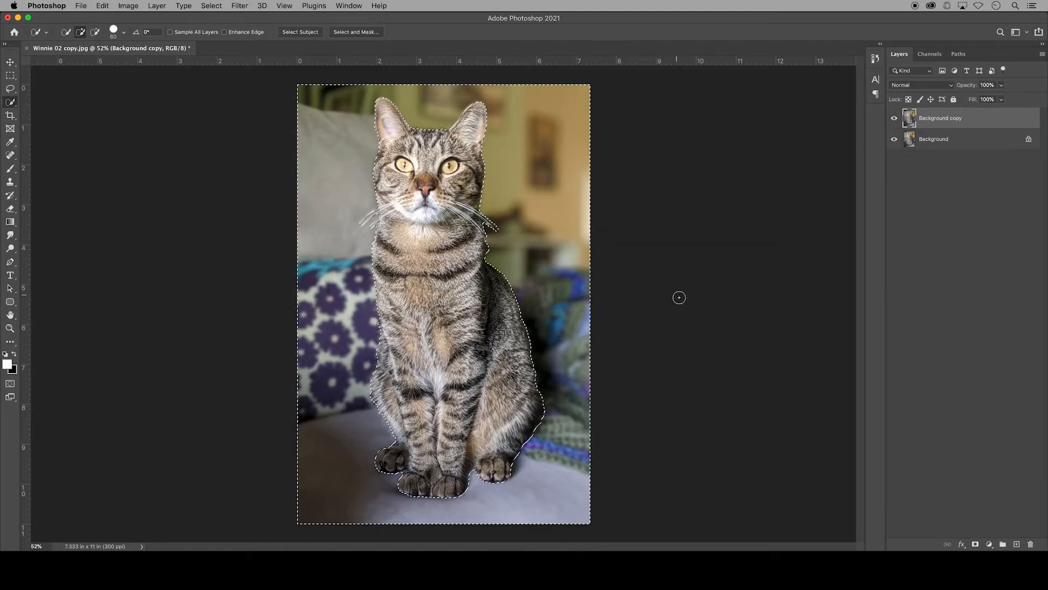
Step: Invert the selection back to the cat and save it as a new channel named Cat
right_click(498, 254)
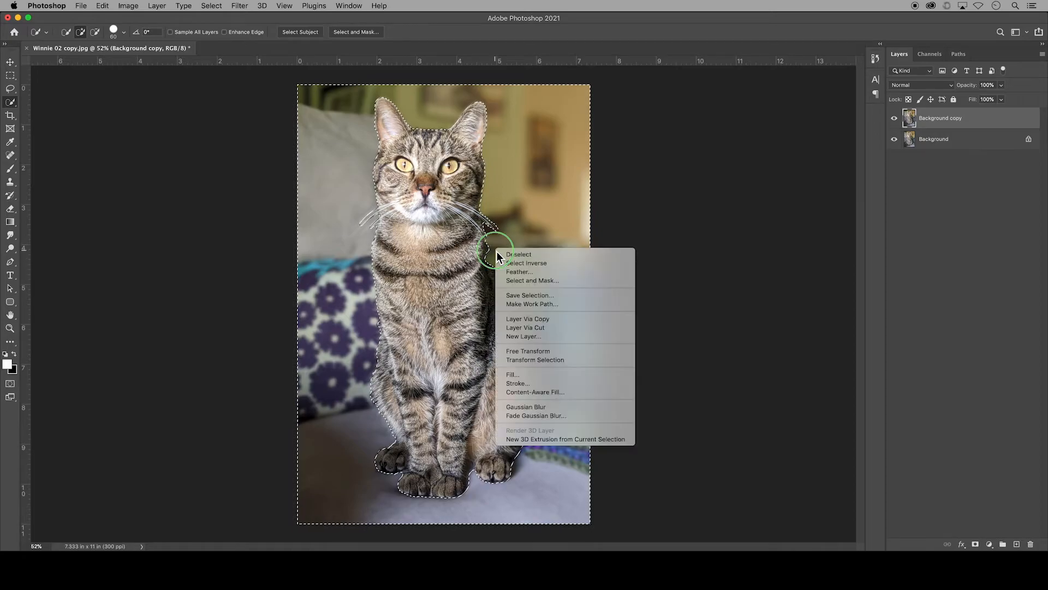
left_click(554, 264)
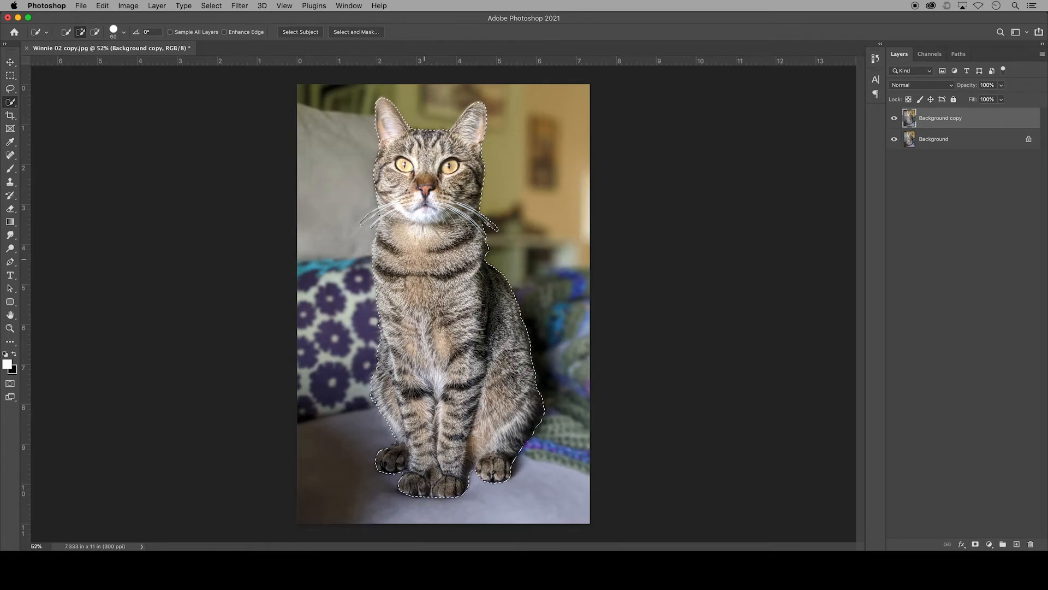
right_click(426, 265)
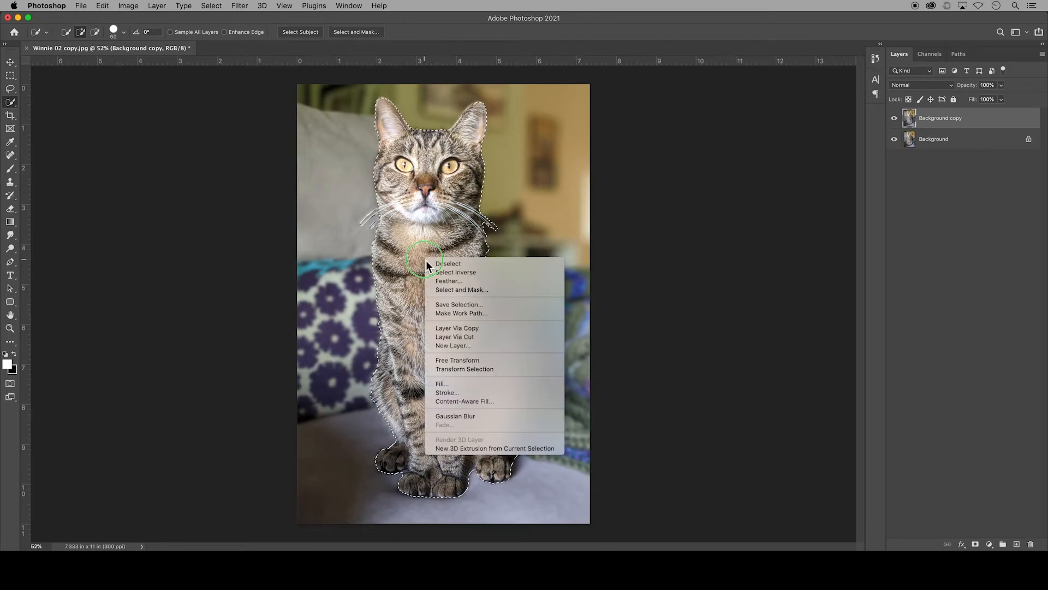
left_click(494, 308)
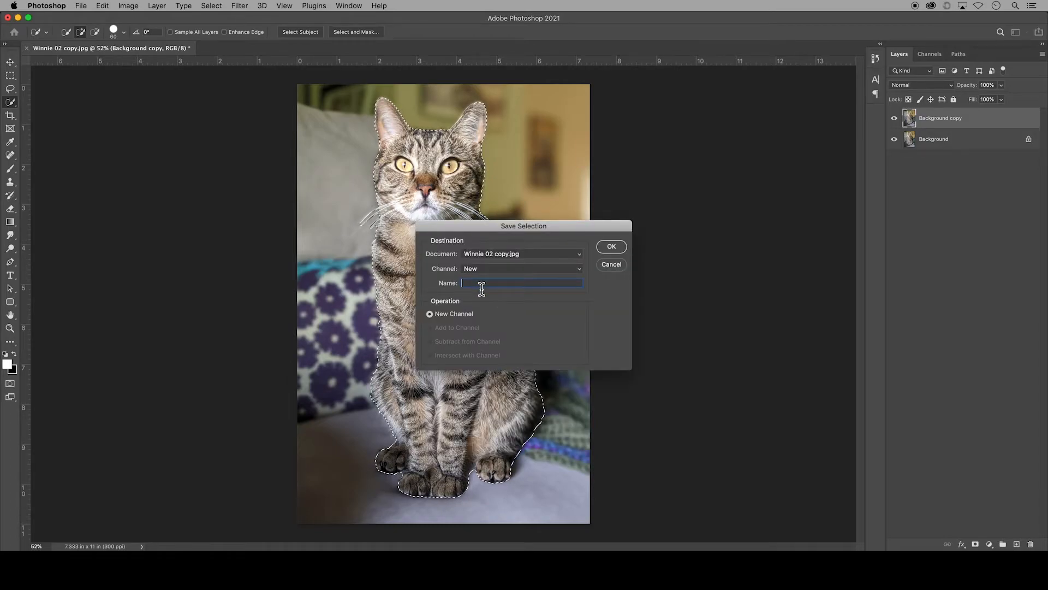
type("Cat")
left_click(610, 248)
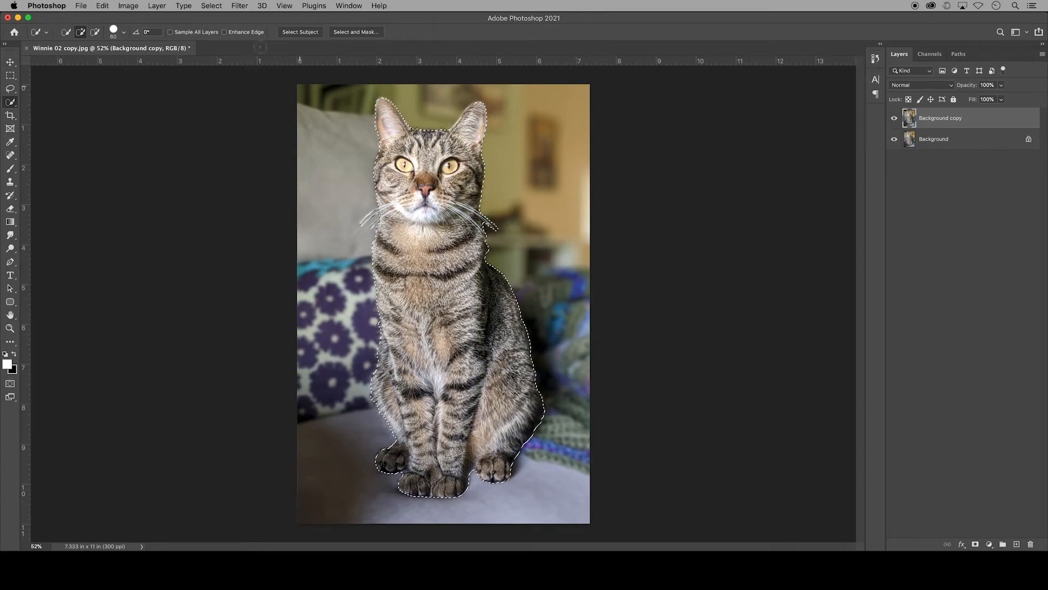
Step: Clear the selection and crop to 4 x 5 in at 300 px/in, extending the frame beyond both sides to keep the photo's full height
left_click(211, 5)
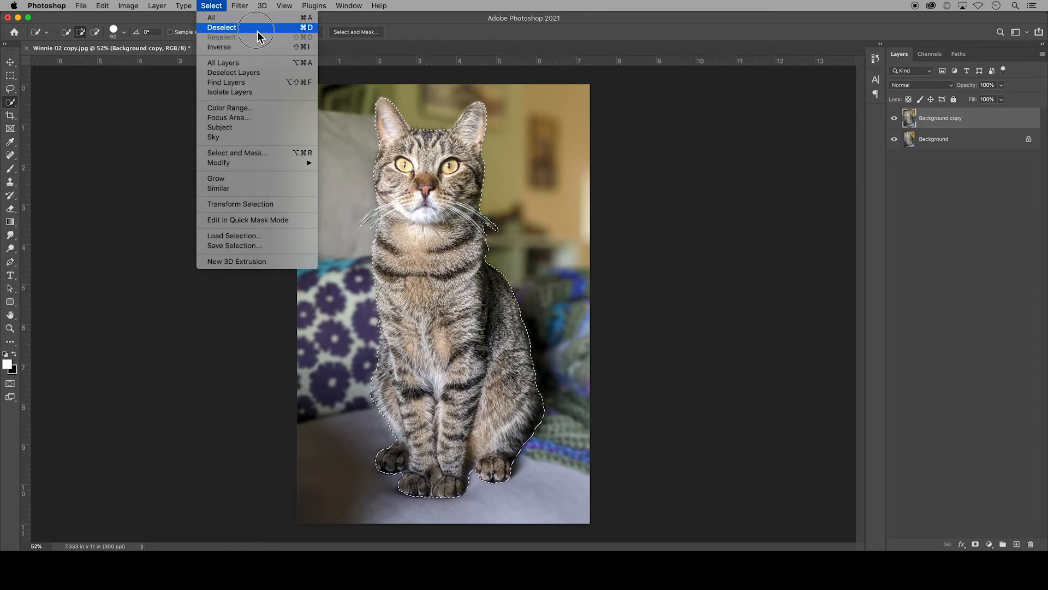
left_click(313, 32)
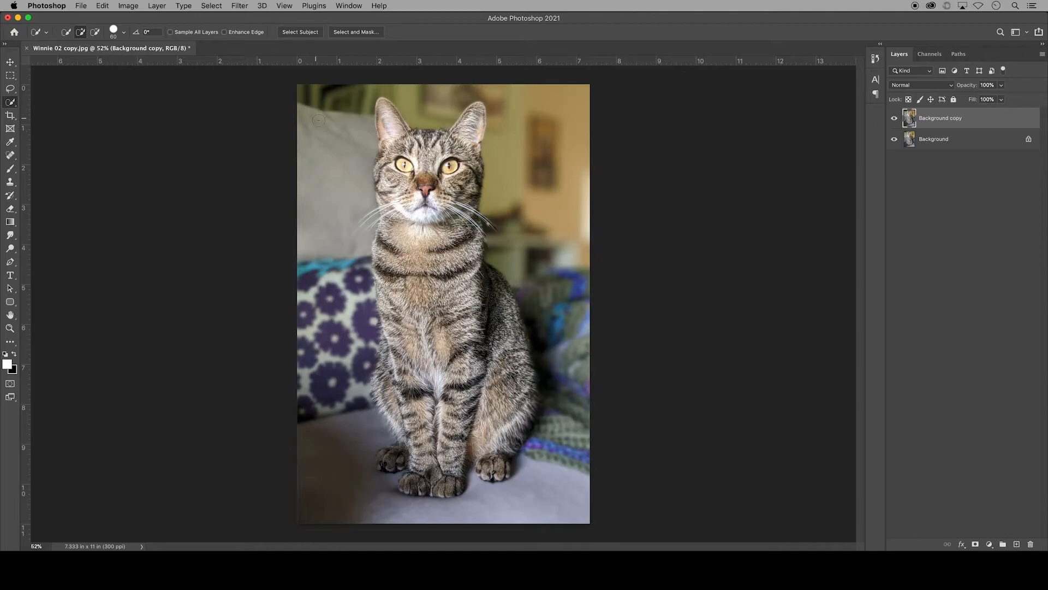
left_click(10, 116)
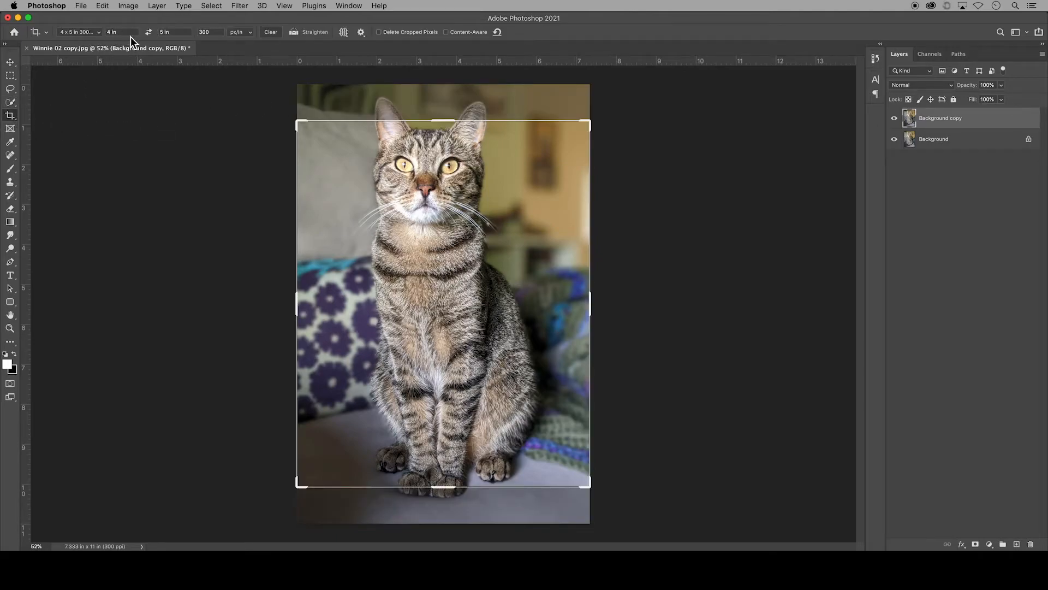
left_click_drag(298, 121, 281, 102)
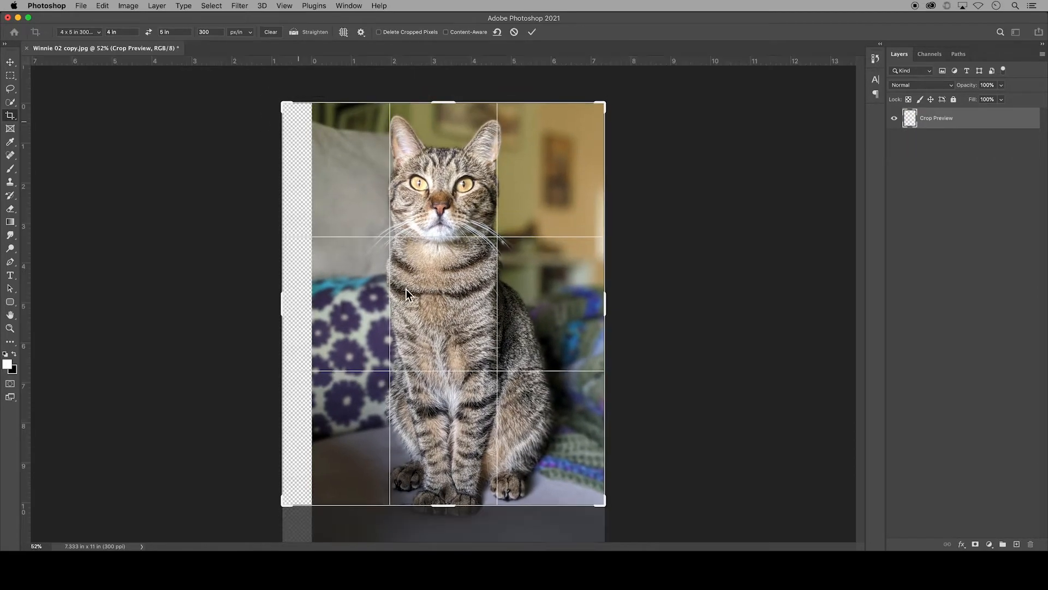
key("super+r")
left_click_drag(604, 503, 619, 523)
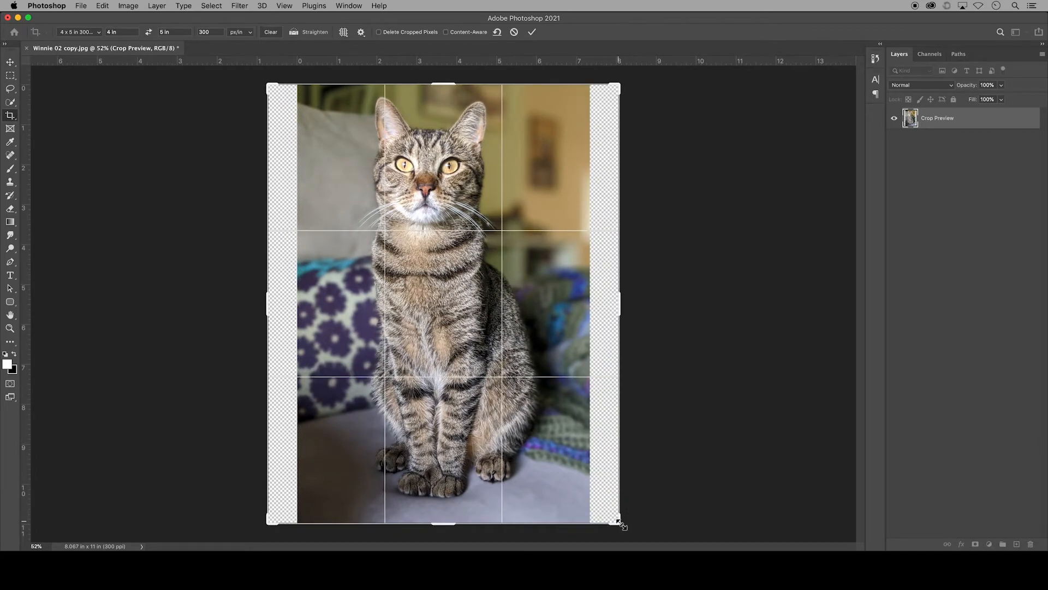
left_click(532, 34)
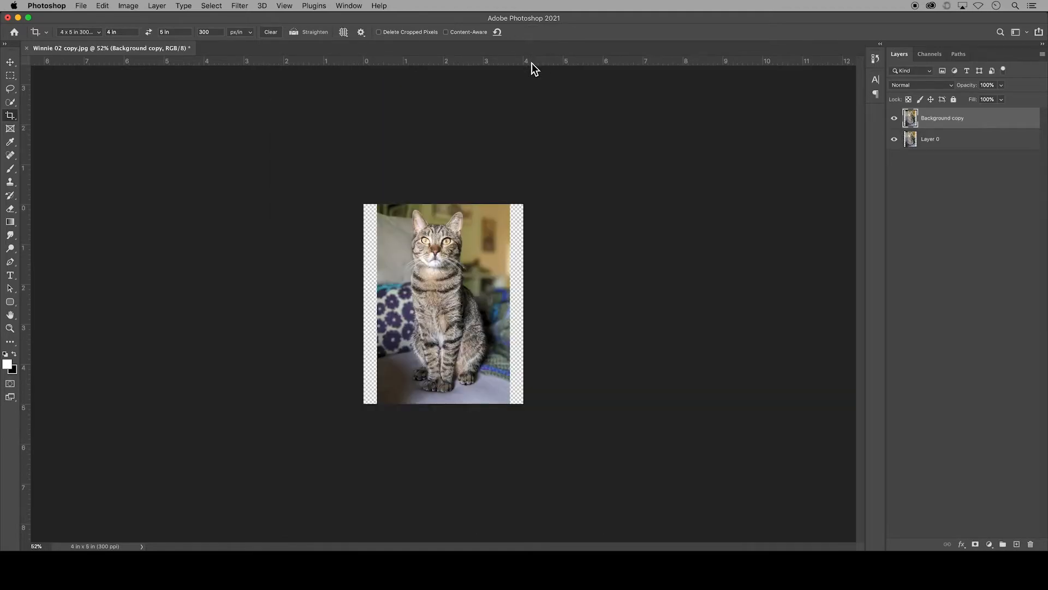
key("super+1")
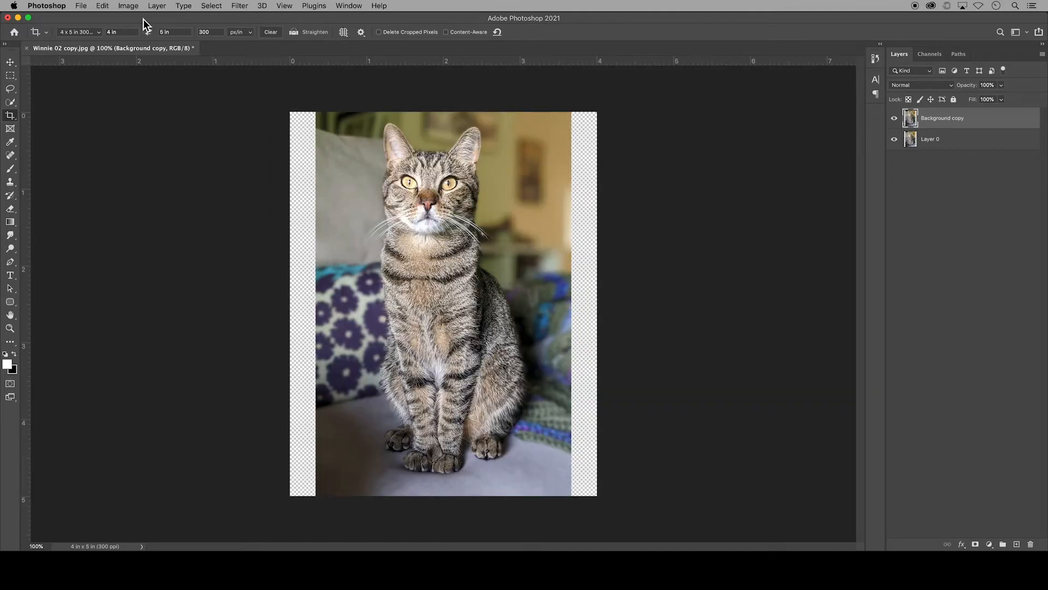
Step: Start Content-Aware Scale on the Background copy layer
left_click(104, 6)
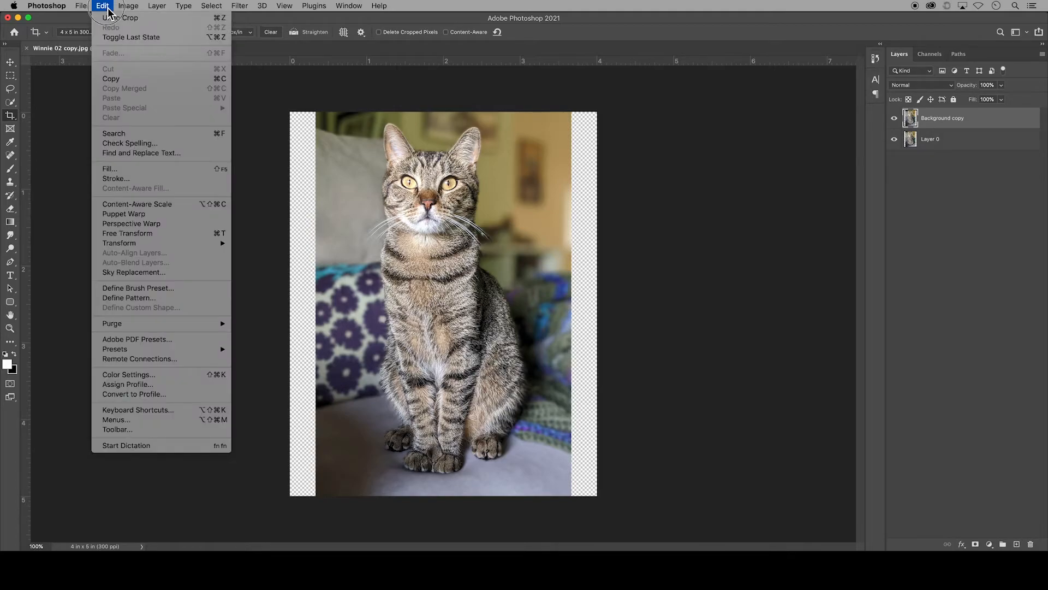
left_click(164, 204)
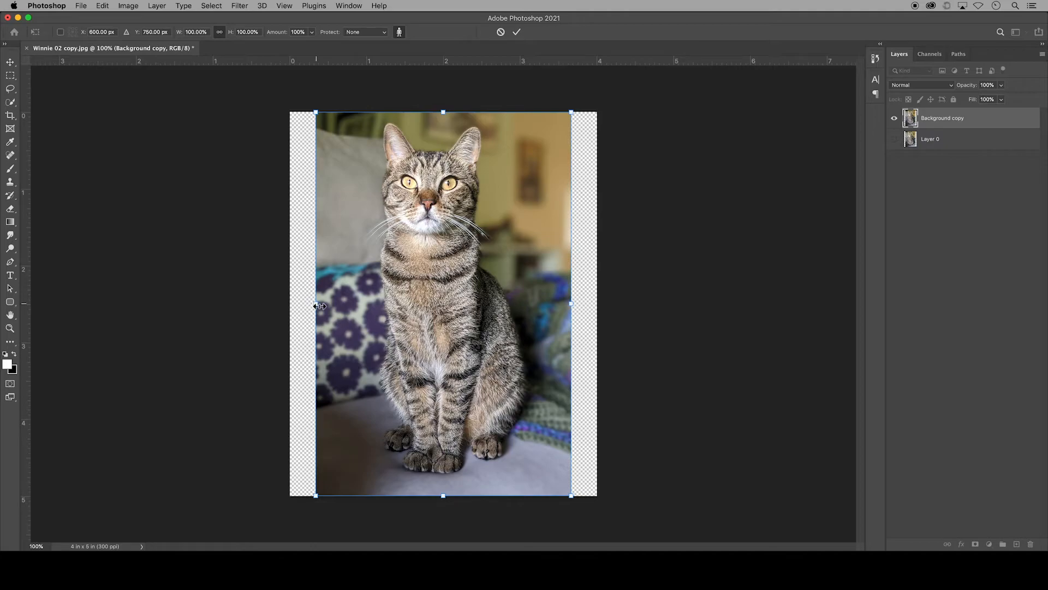
Step: Try to stretch the layer over the transparent side strips without any protected area, and undo the stretches
left_click_drag(318, 306, 271, 306)
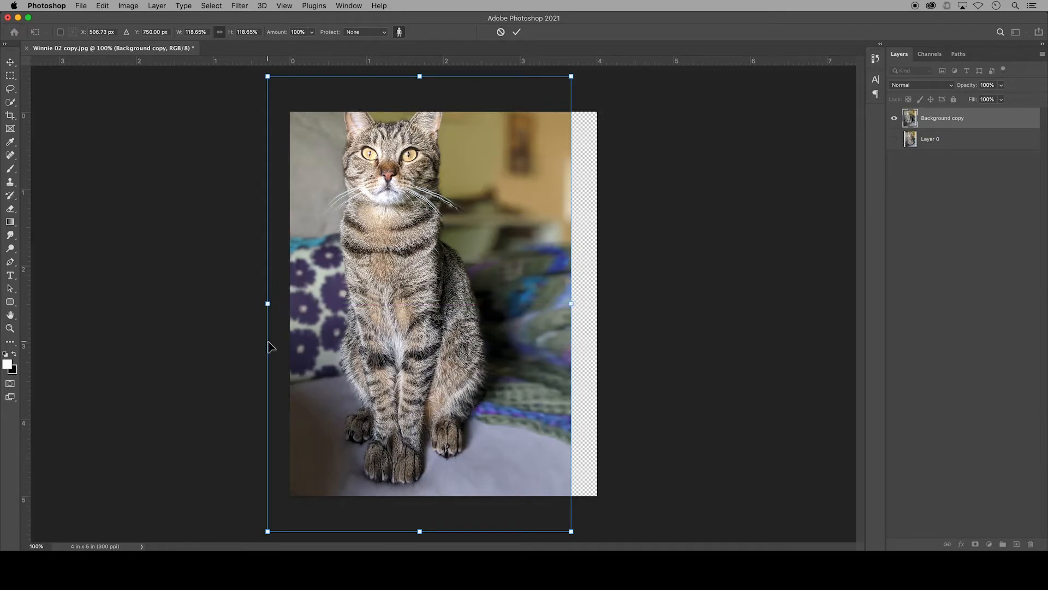
key("super+z")
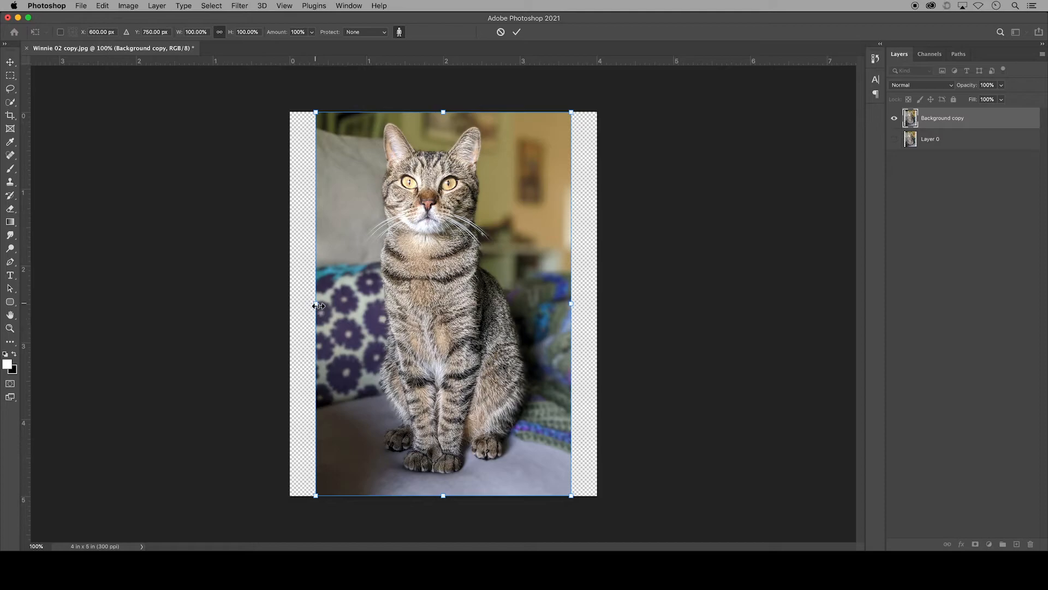
left_click_drag(319, 306, 283, 306)
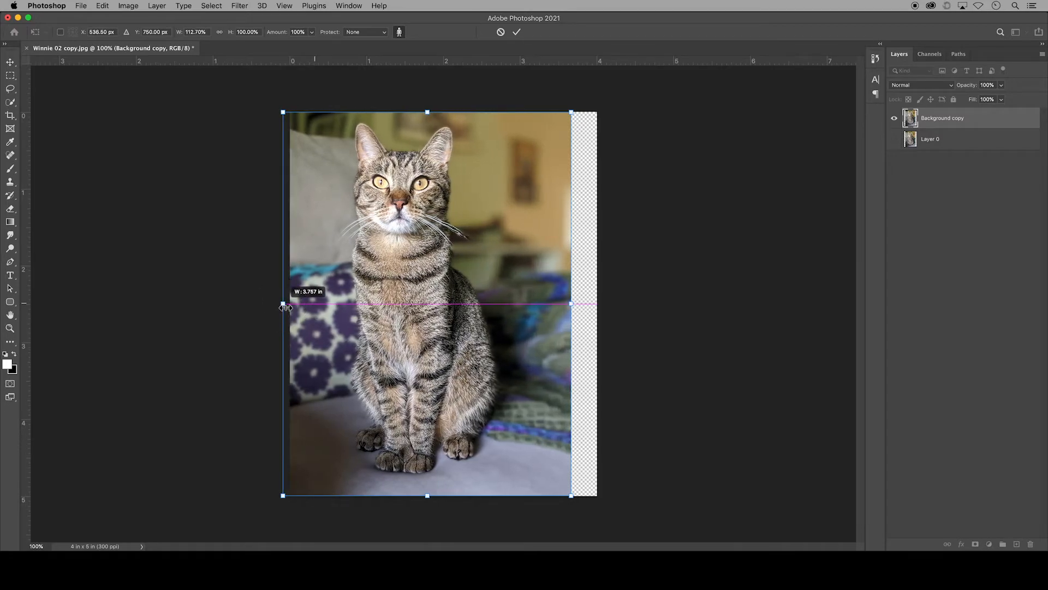
left_click_drag(572, 304, 629, 304)
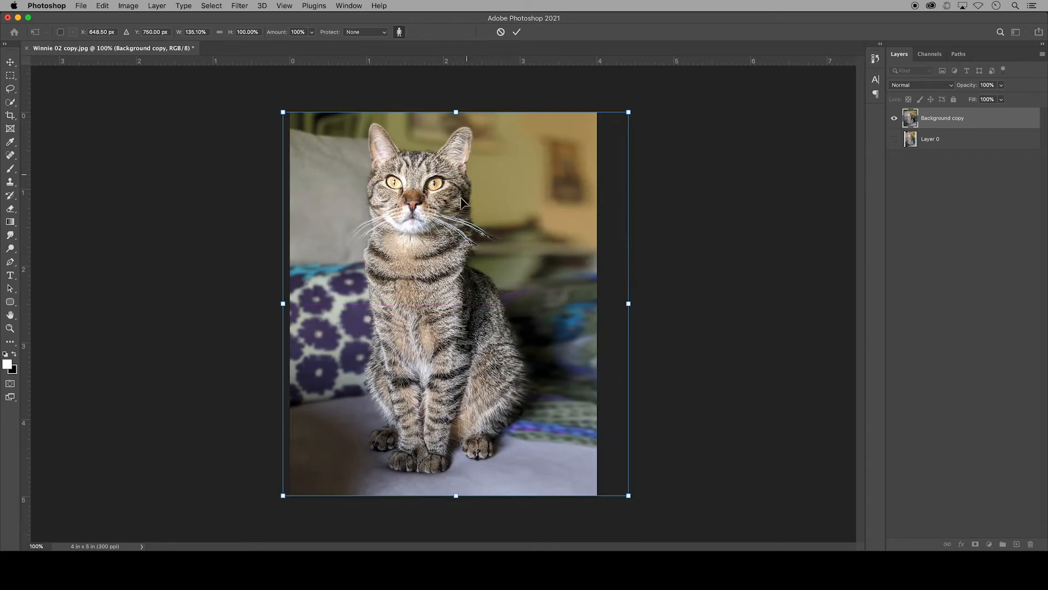
key("super+z")
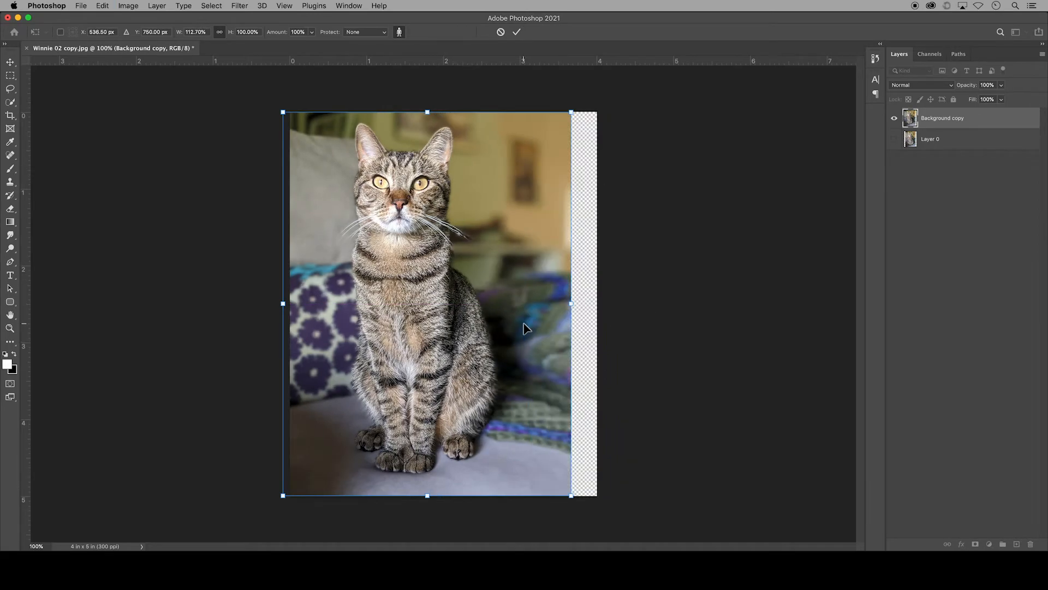
key("super+z")
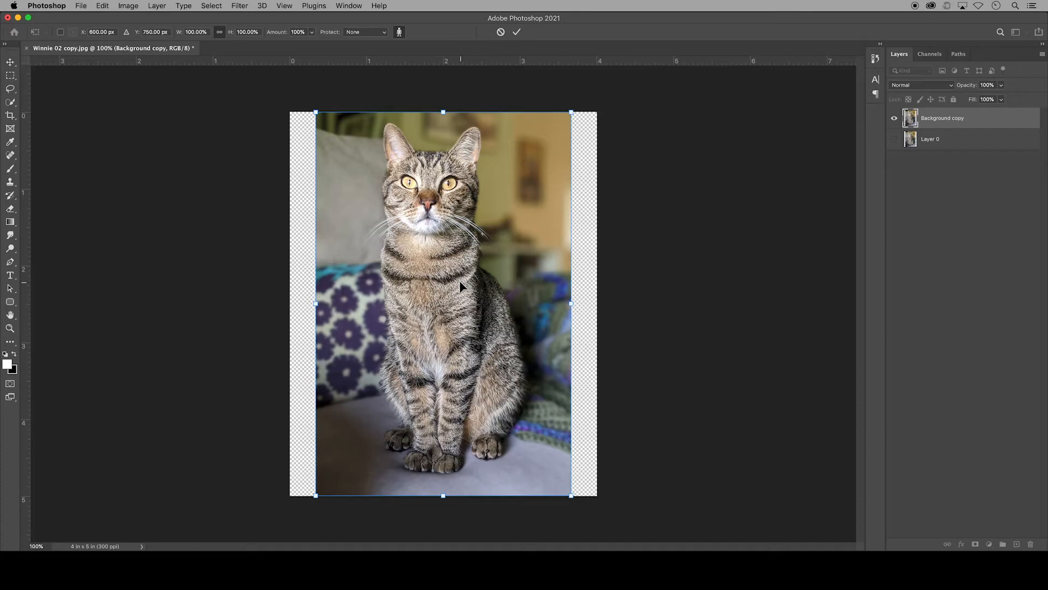
Step: Protect the Cat channel and widen the layer to 120% so it reaches both side edges of the canvas
left_click(385, 34)
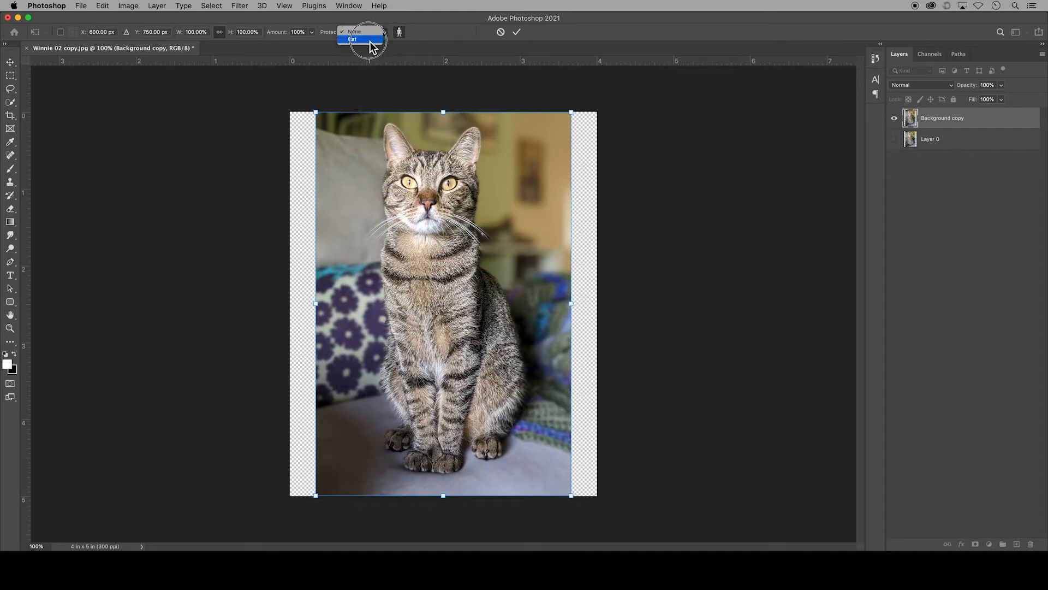
left_click(365, 40)
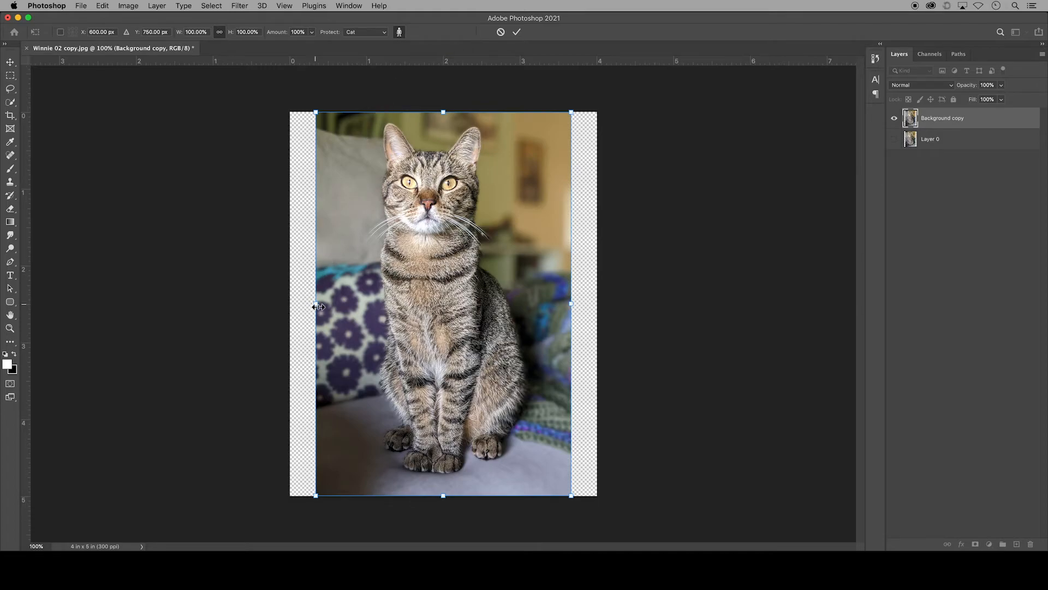
left_click_drag(318, 307, 294, 306)
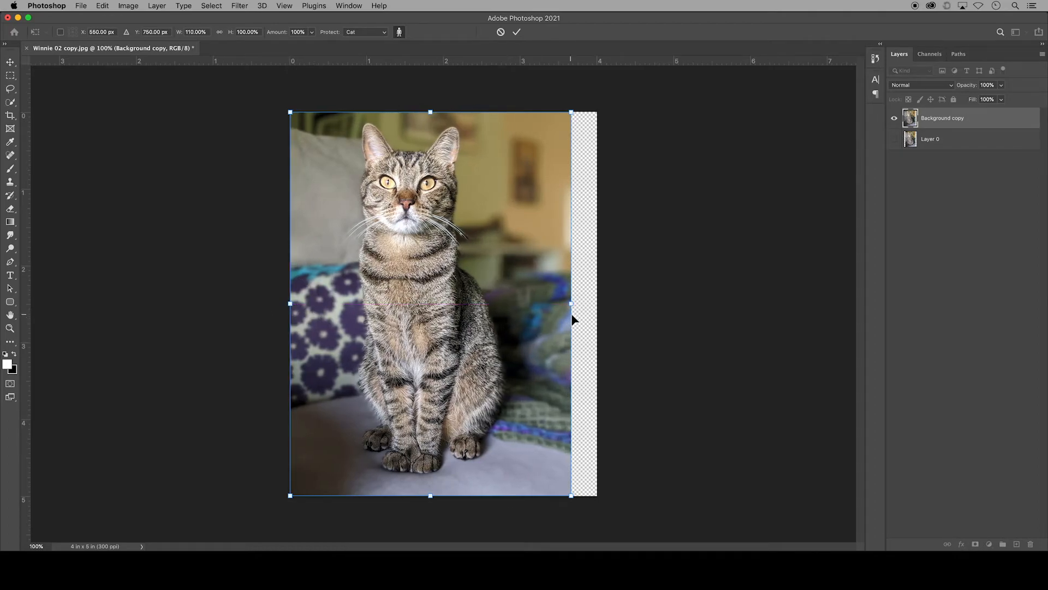
left_click_drag(572, 309, 601, 309)
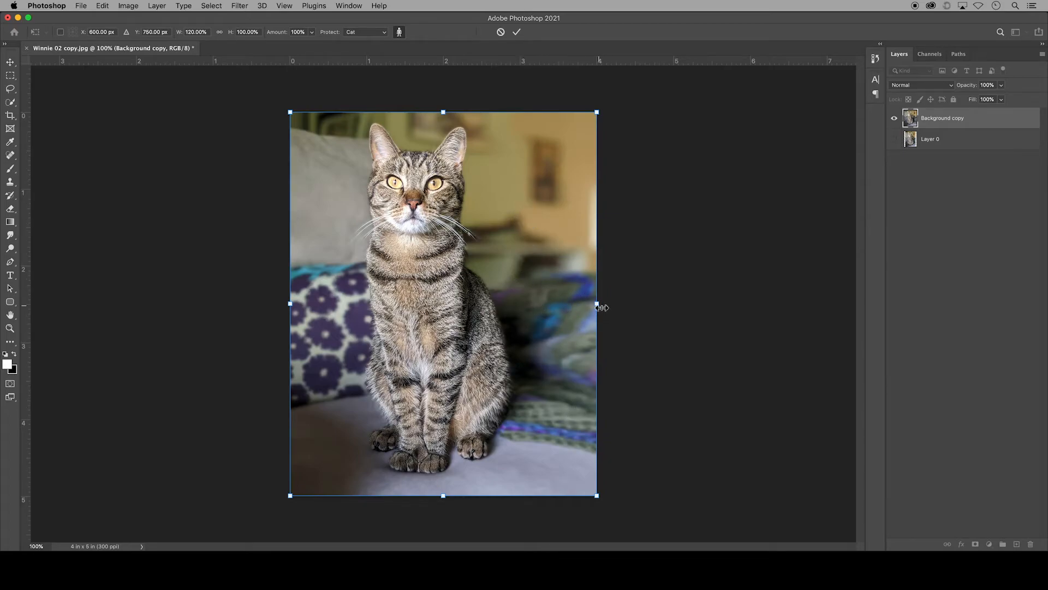
Step: Try to stretch the protected layer far beyond both sides of the canvas, and undo both stretches
left_click_drag(602, 307, 687, 308)
left_click_drag(290, 304, 241, 304)
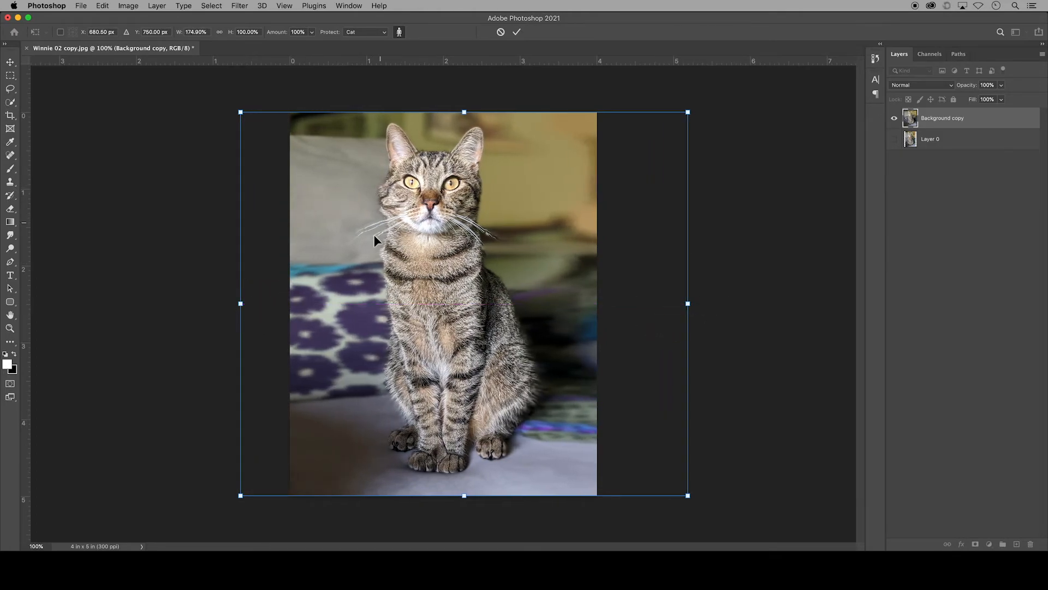
key("super+z")
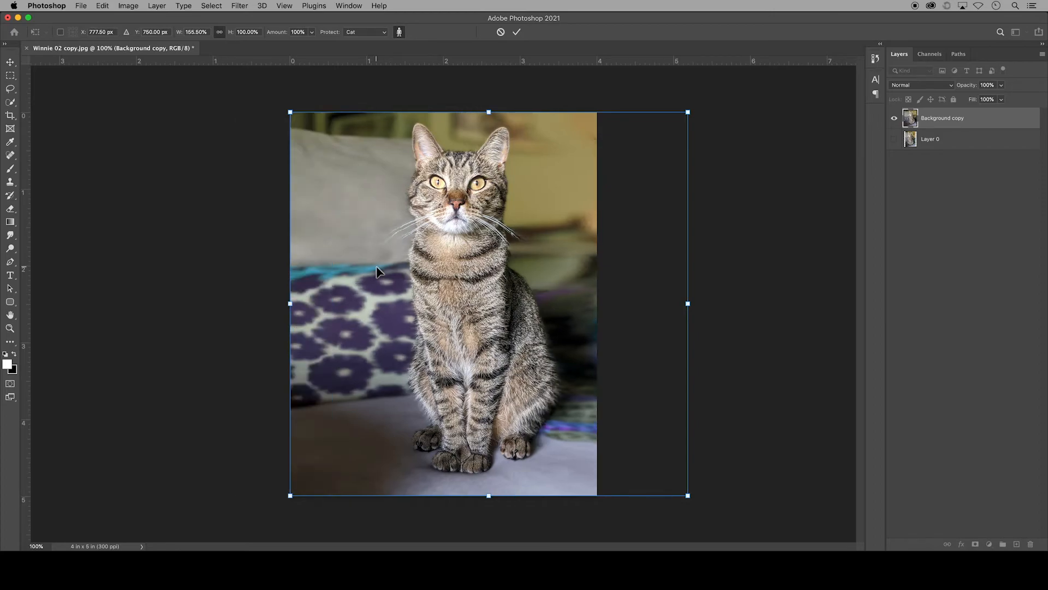
key("super+z")
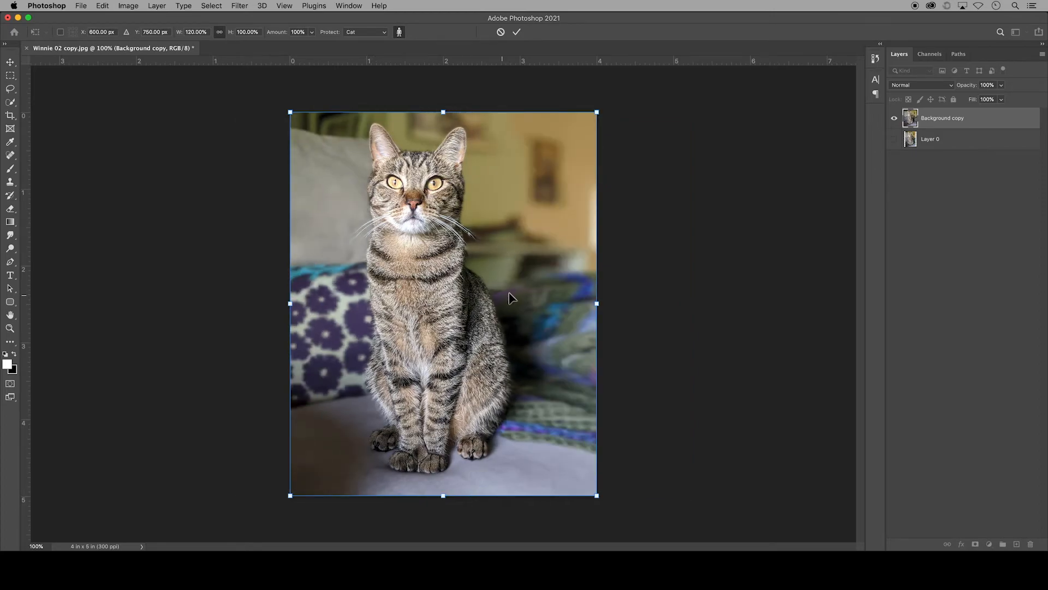
Step: Apply the content-aware scaling and save the document in Photoshop format under the author's name followed by "_U01.2 Object Protection" in Photos for Unit 01
left_click(517, 33)
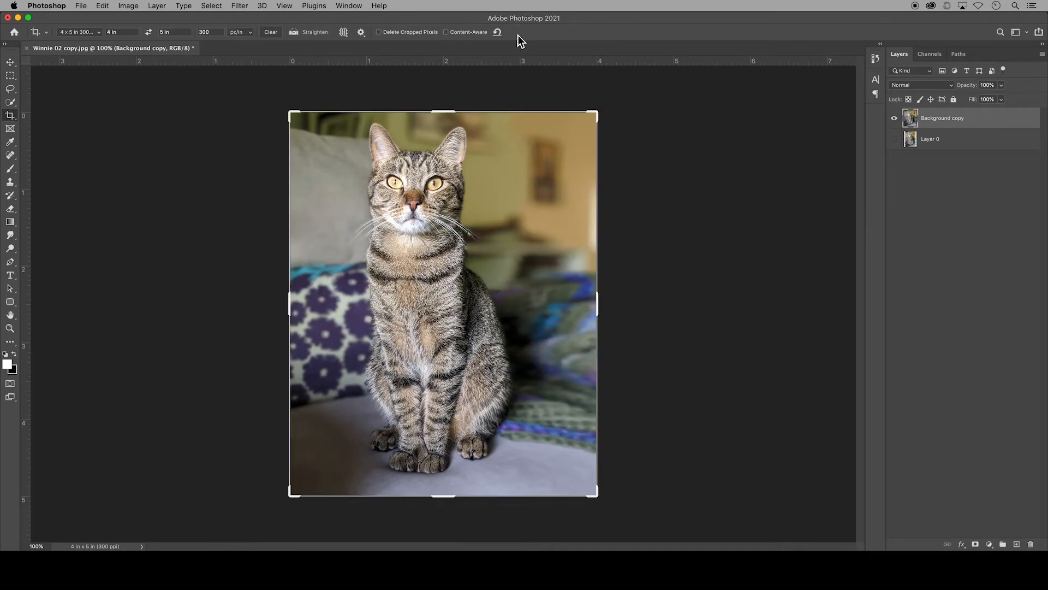
left_click(81, 6)
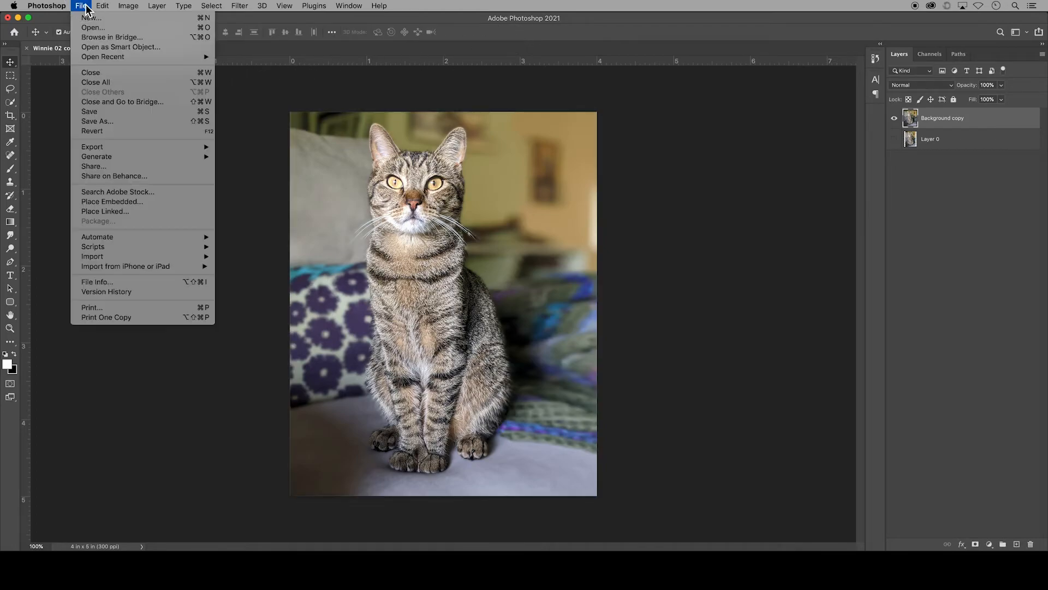
left_click(110, 112)
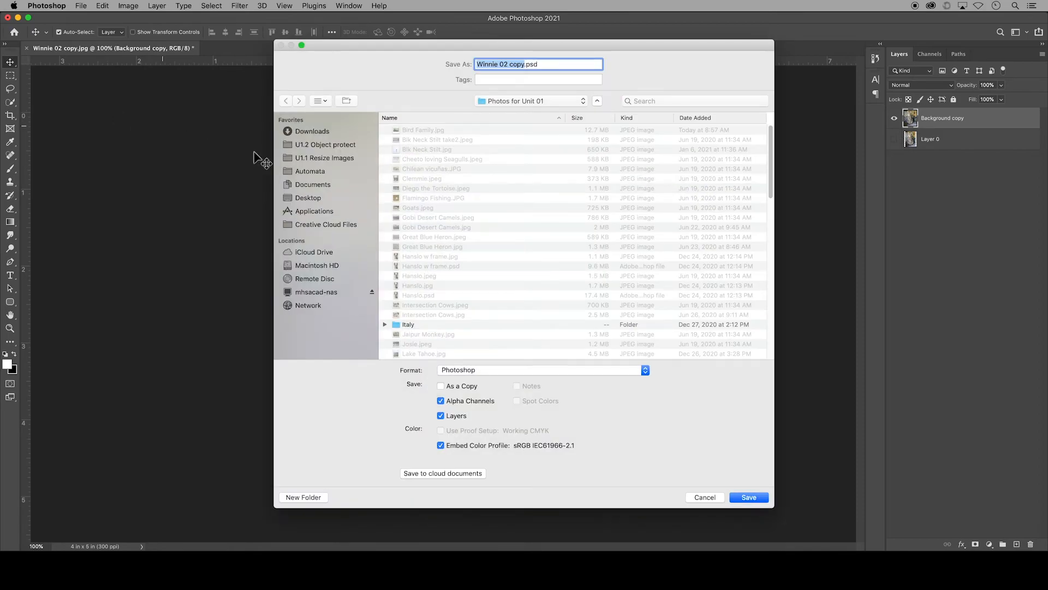
scroll(460, 248, "down", 2)
scroll(460, 249, "down", 10)
left_click(489, 240)
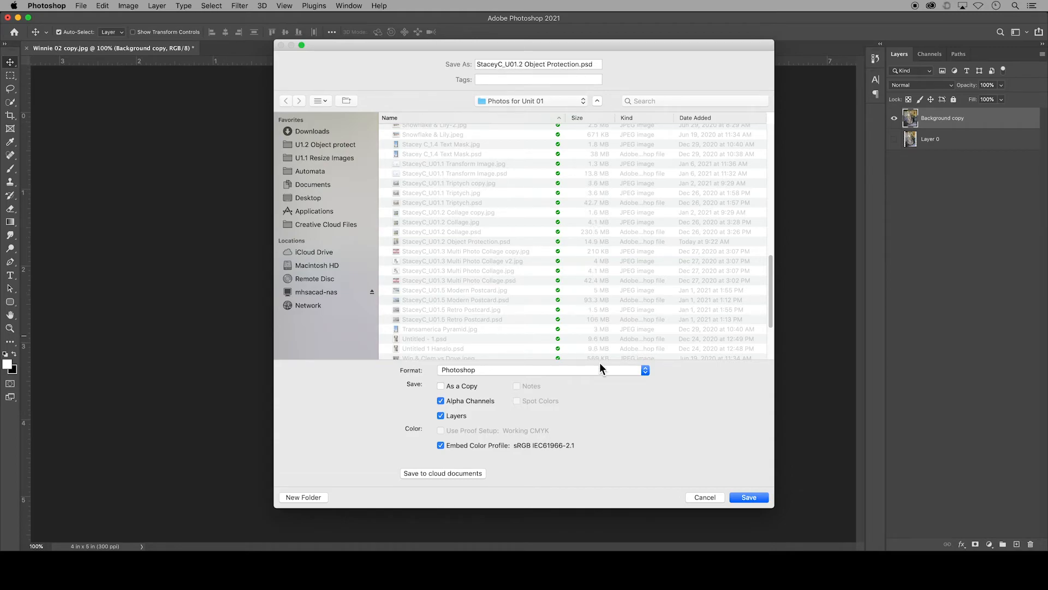
left_click(749, 497)
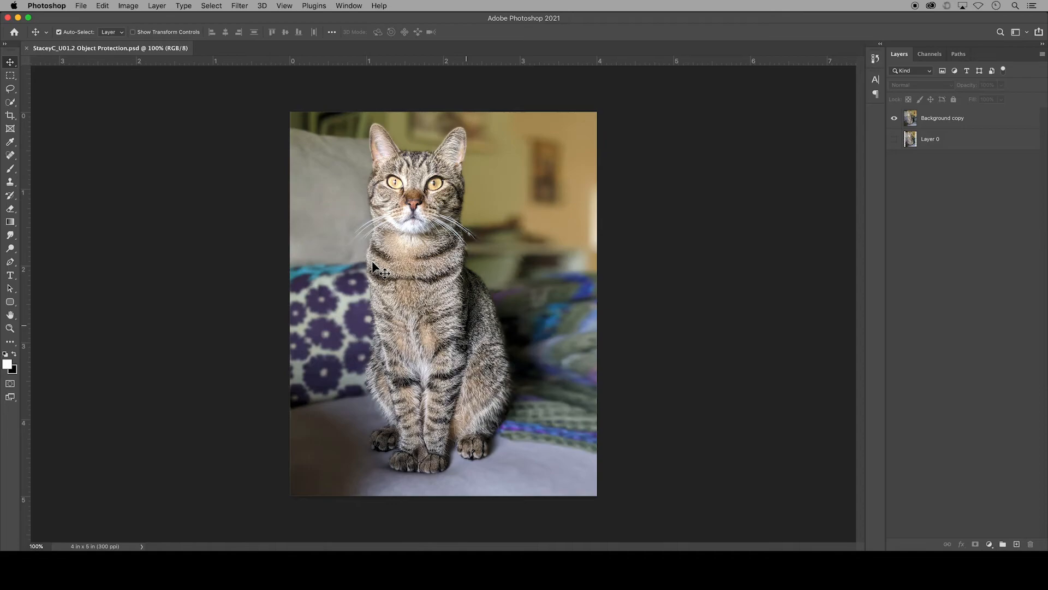
Step: Start a Save for Web export of the cat image as a JPEG at Maximum quality, 100
left_click(81, 6)
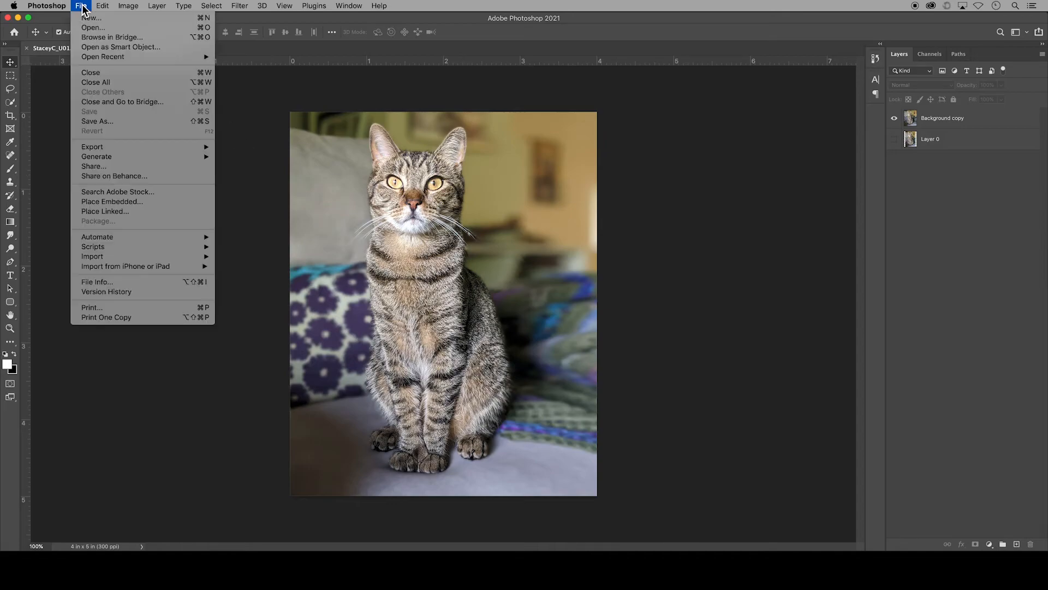
mouse_move(164, 146)
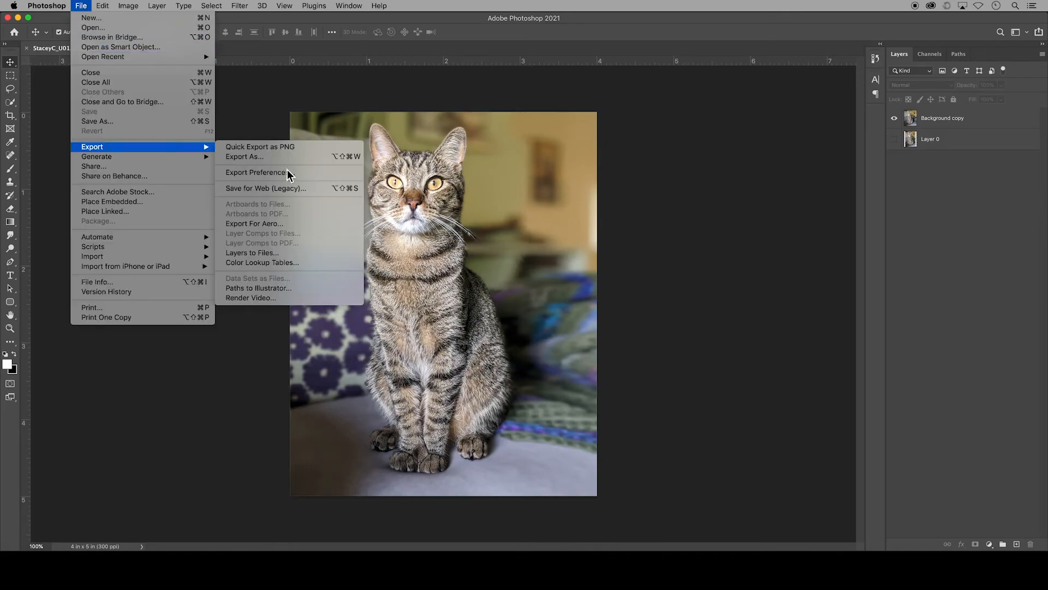
left_click(320, 192)
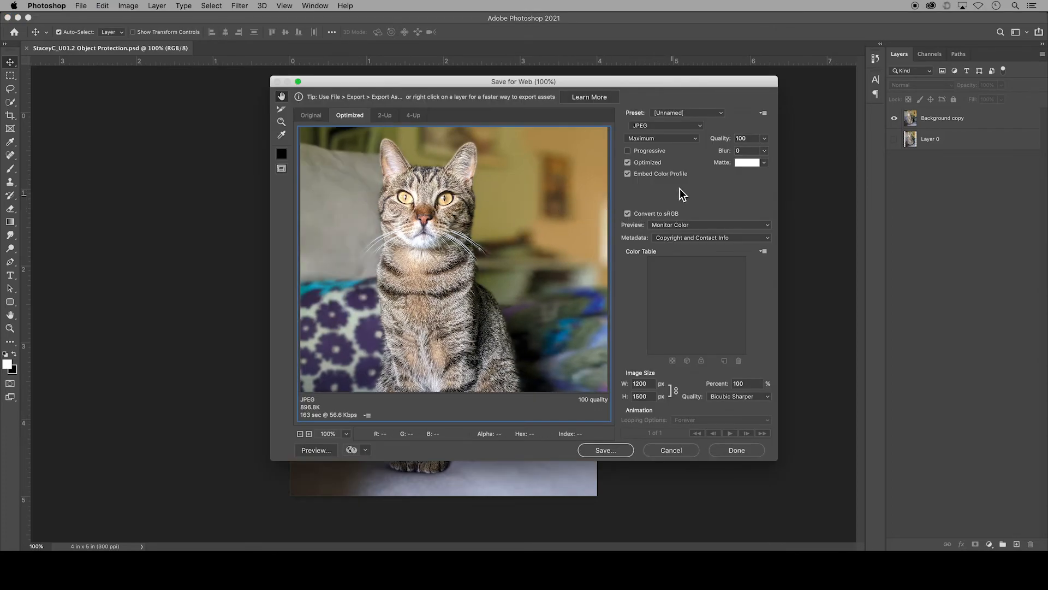
left_click(700, 126)
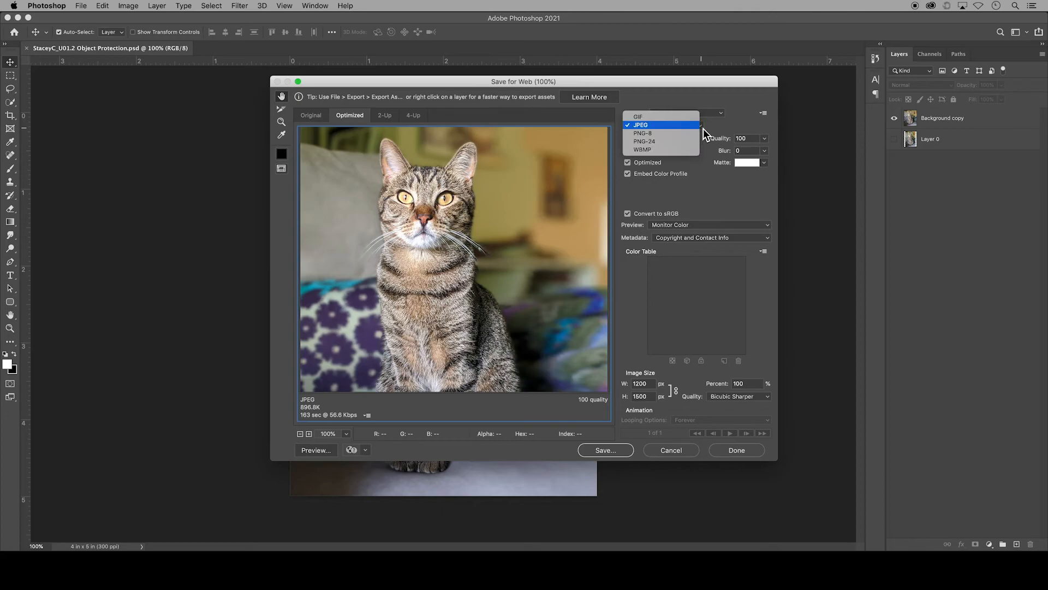
left_click(703, 129)
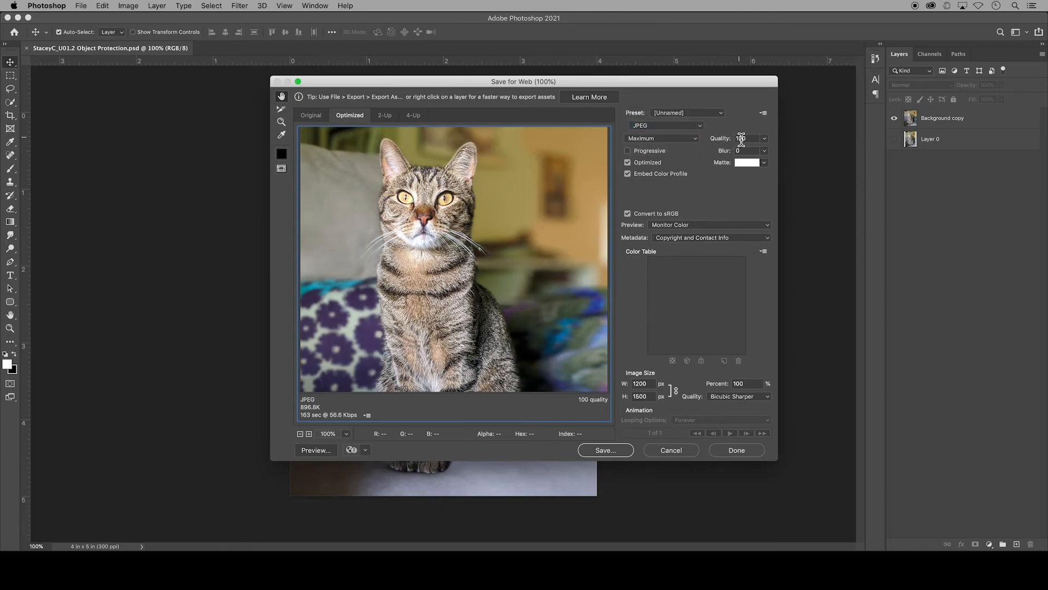
left_click(765, 139)
Step: Set the export width to 2000 px with Bicubic Sharper resampling and save the JPEG to the Desktop under the suggested name
left_click(644, 384)
left_click_drag(650, 383, 628, 382)
type("2000")
left_click(768, 397)
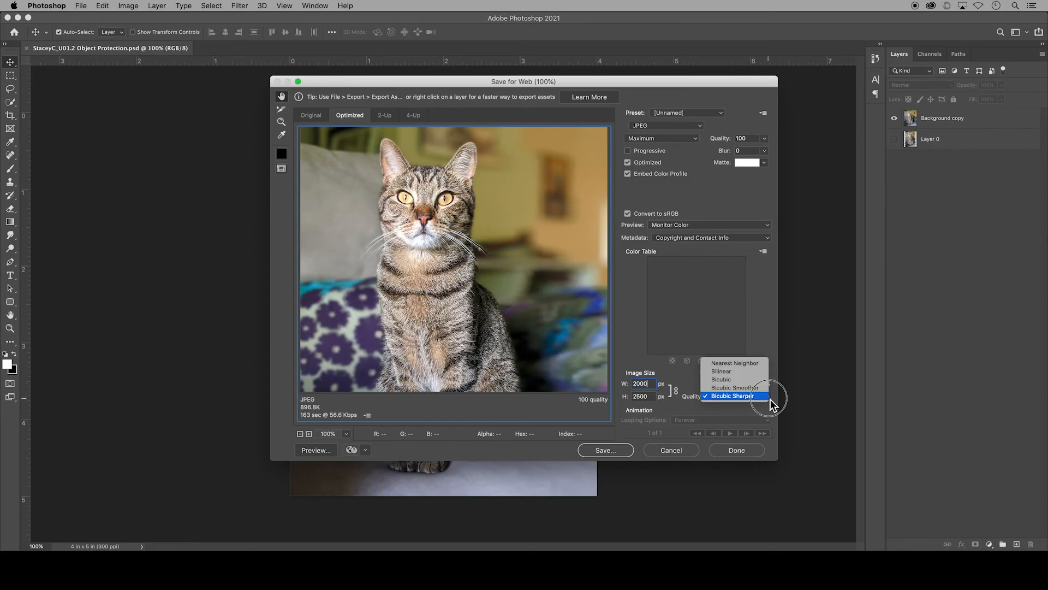
left_click(765, 399)
left_click(612, 451)
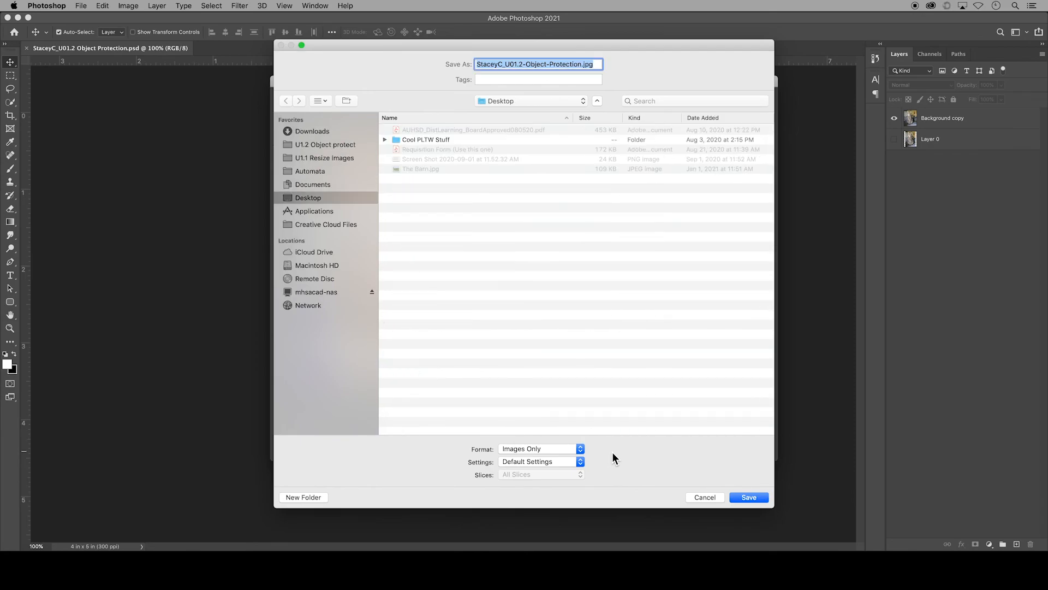
left_click(747, 496)
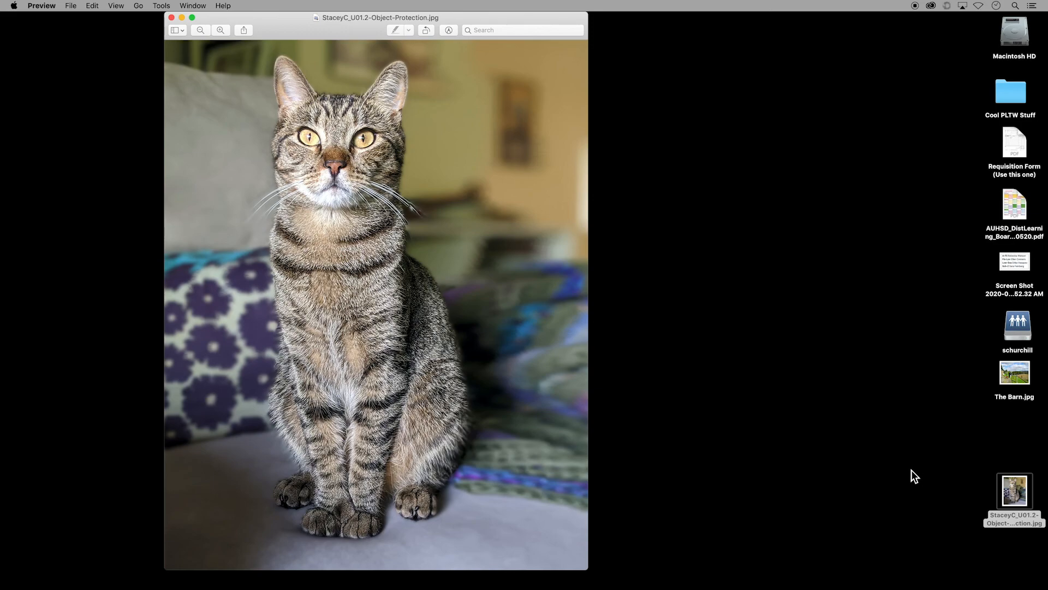
Step: Show the file information of the exported Object Protection JPEG on the desktop to check its size and dimensions
right_click(1007, 488)
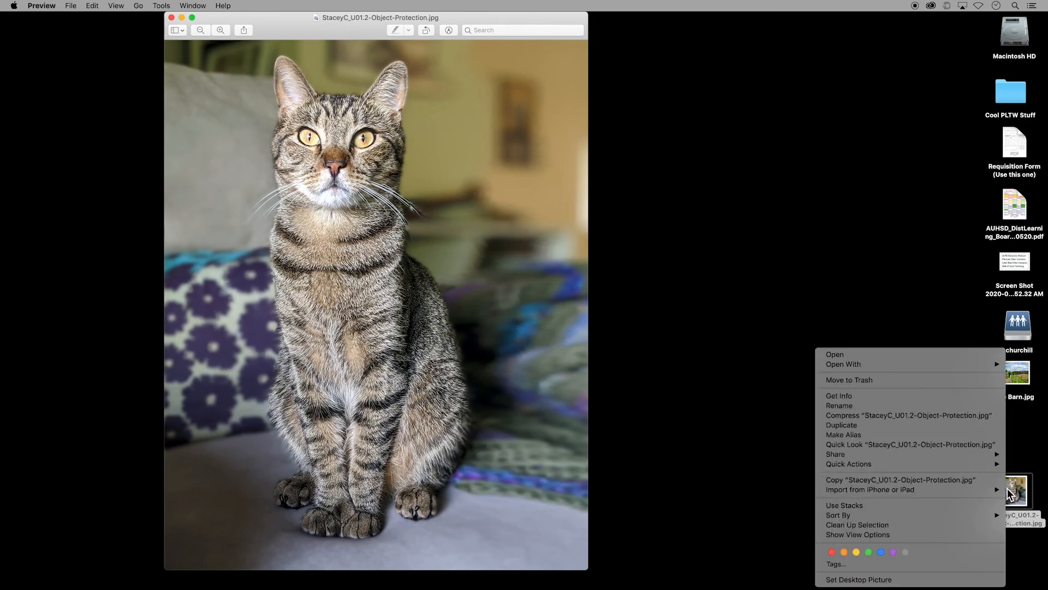
left_click(977, 396)
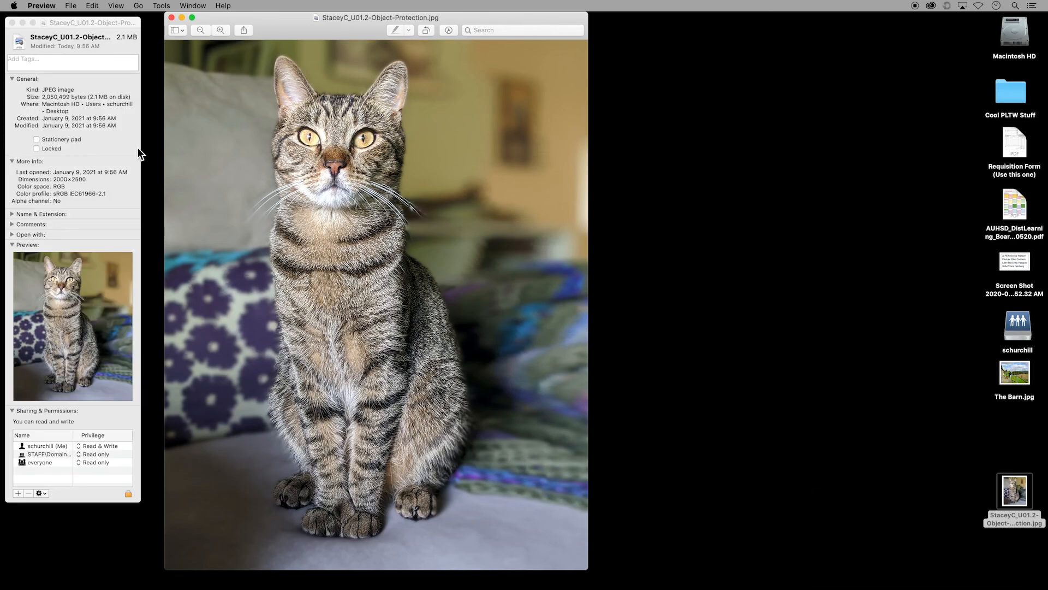